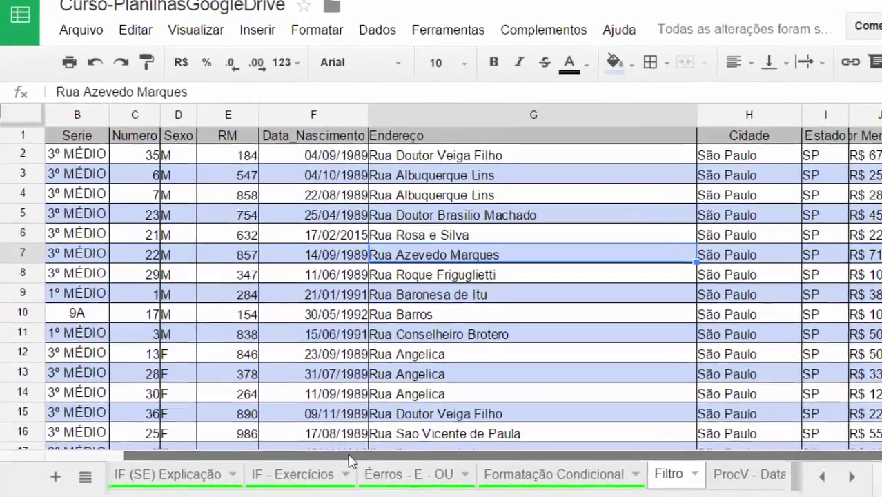
{"action": "left_click_drag", "start_coordinate": [283, 461], "coordinate": [267, 460]}
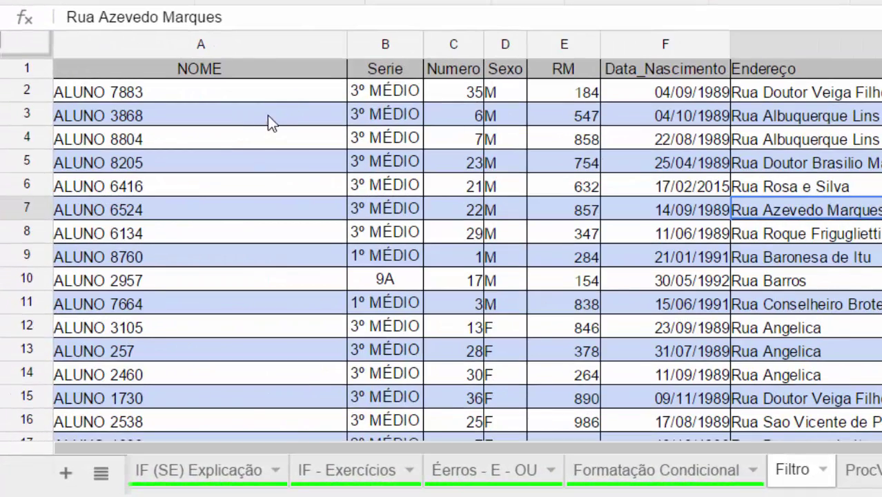
{"action": "left_click", "coordinate": [280, 142]}
{"action": "left_click", "coordinate": [398, 162]}
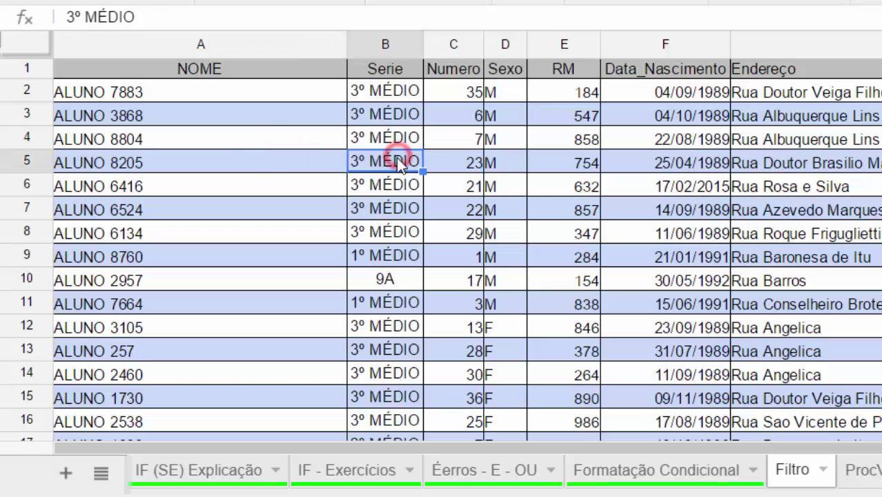
{"action": "left_click", "coordinate": [583, 164]}
{"action": "left_click", "coordinate": [385, 186]}
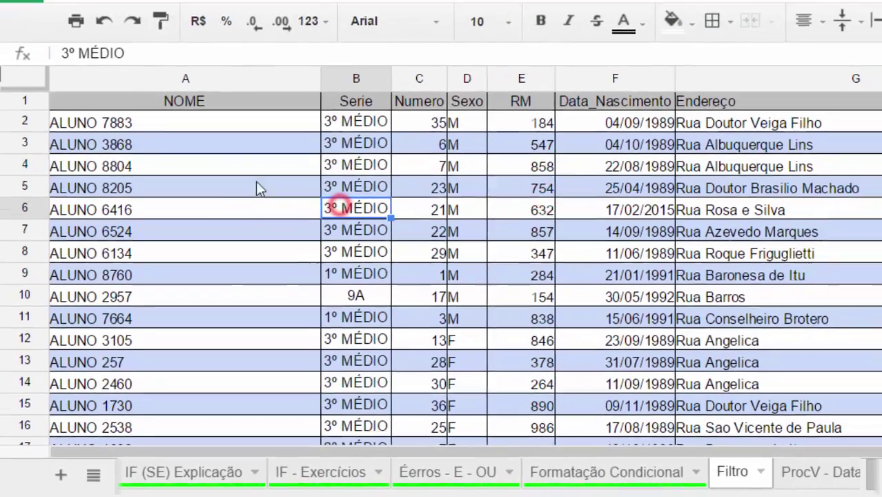
{"action": "left_click", "coordinate": [307, 163]}
{"action": "left_click", "coordinate": [404, 158]}
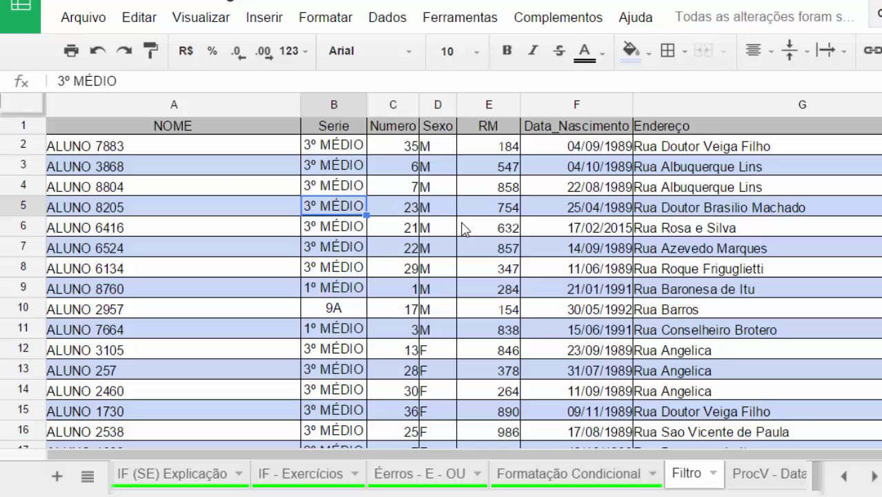
- Turn on filtering for the student table on the Filtro sheet
{"action": "left_click", "coordinate": [386, 26]}
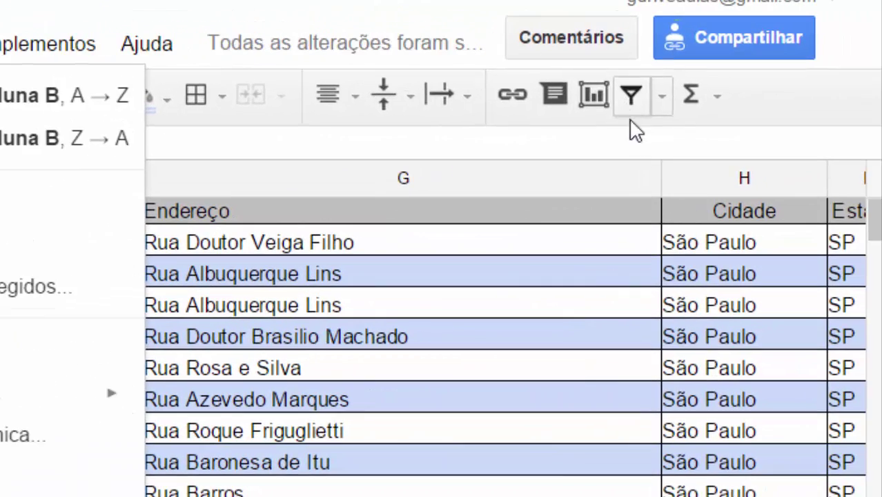
{"action": "left_click", "coordinate": [642, 144]}
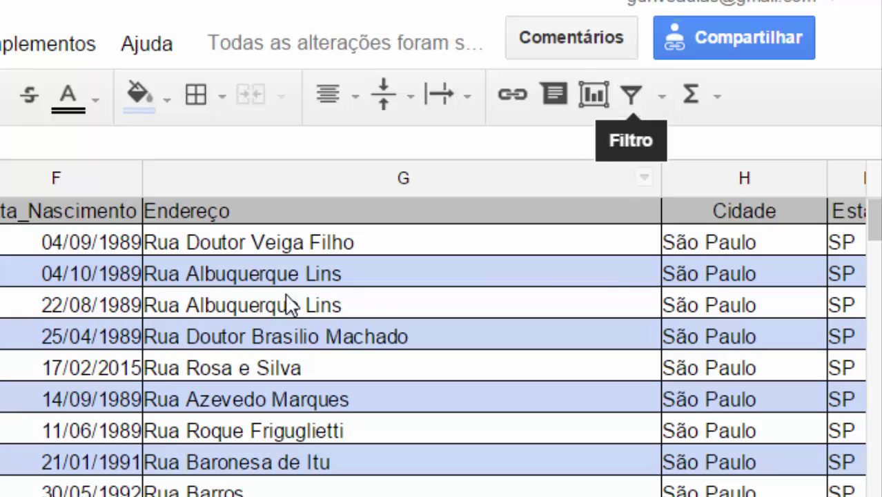
{"action": "left_click", "coordinate": [164, 305]}
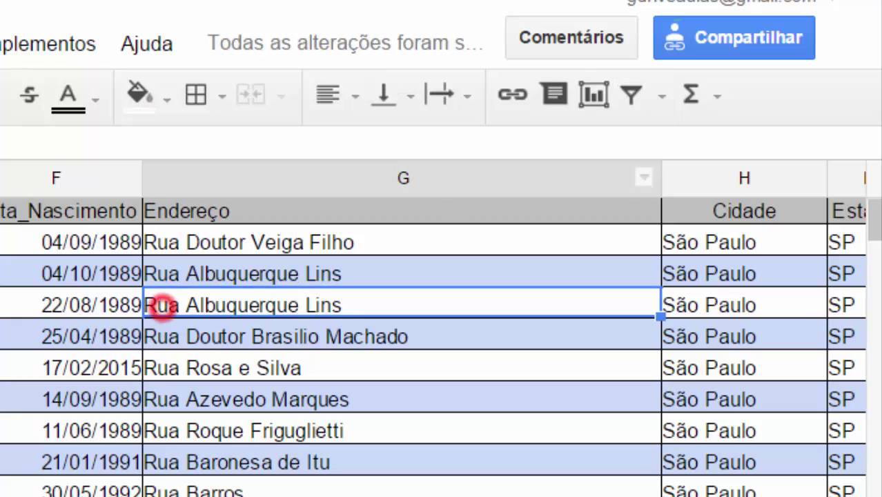
{"action": "left_click", "coordinate": [632, 96]}
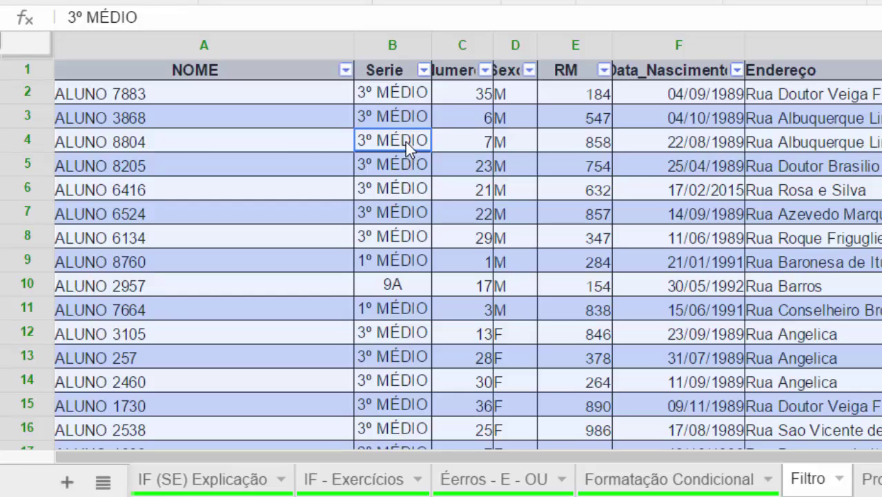
- Filter the Serie column to show only class 1A, clearing all other values
{"action": "left_click", "coordinate": [423, 71]}
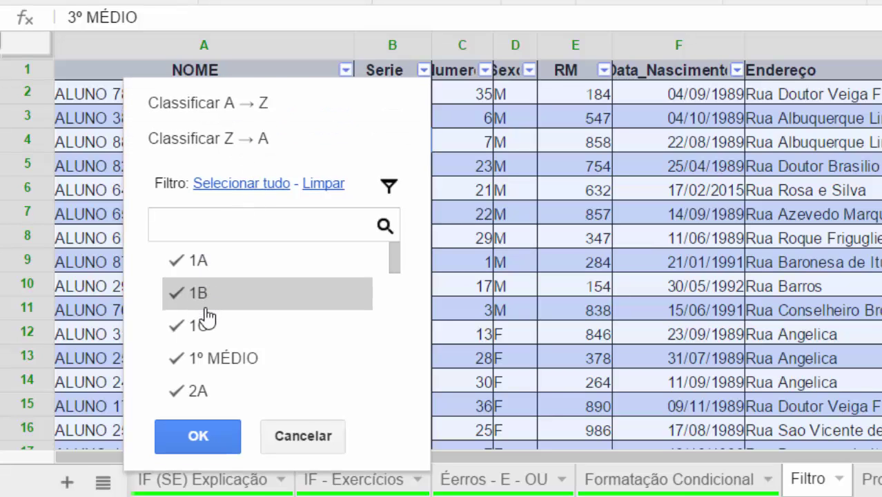
{"action": "scroll", "coordinate": [214, 331], "scroll_direction": "down", "scroll_amount": 2}
{"action": "scroll", "coordinate": [223, 343], "scroll_direction": "down", "scroll_amount": 10}
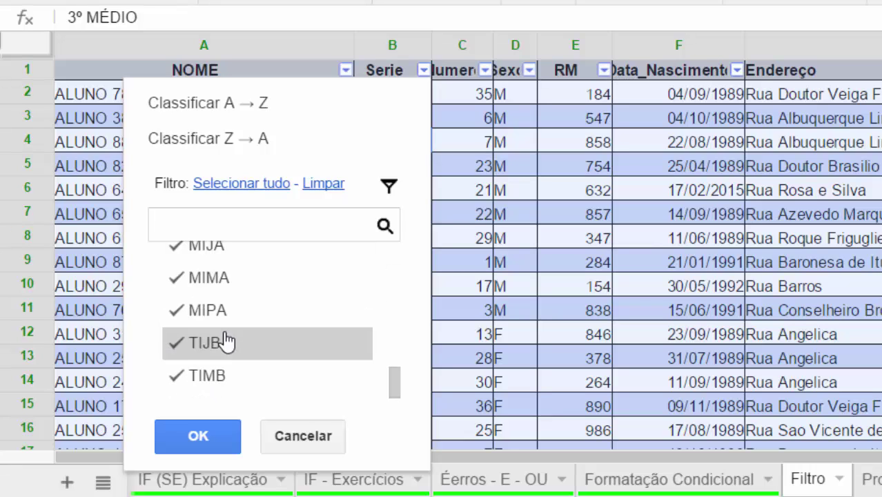
{"action": "scroll", "coordinate": [224, 342], "scroll_direction": "up", "scroll_amount": 10}
{"action": "scroll", "coordinate": [227, 340], "scroll_direction": "up", "scroll_amount": 2}
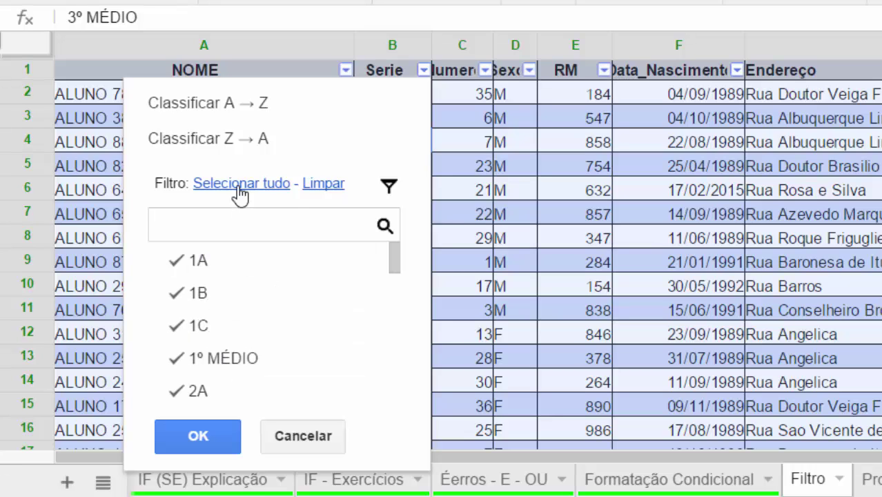
{"action": "left_click", "coordinate": [318, 188]}
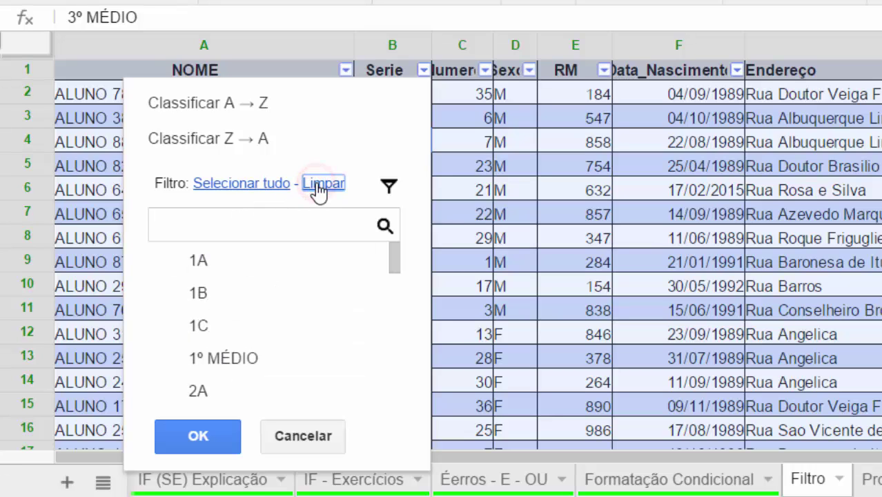
{"action": "left_click", "coordinate": [206, 282]}
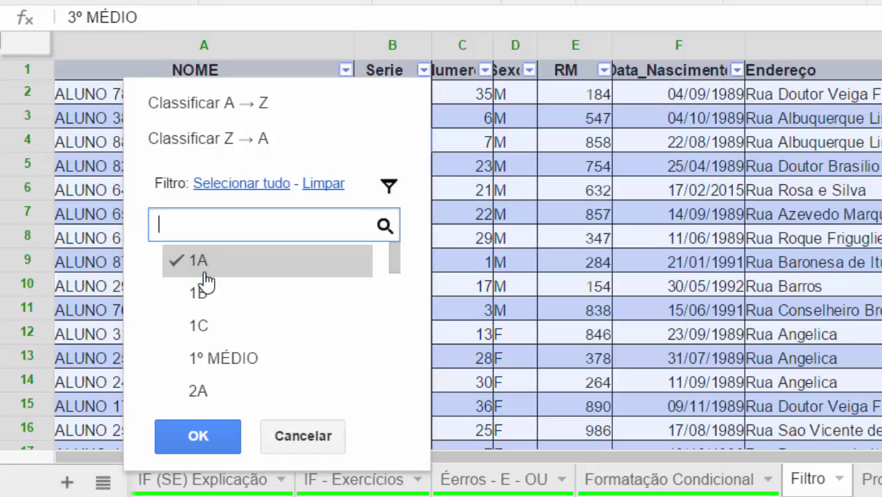
{"action": "left_click", "coordinate": [197, 441]}
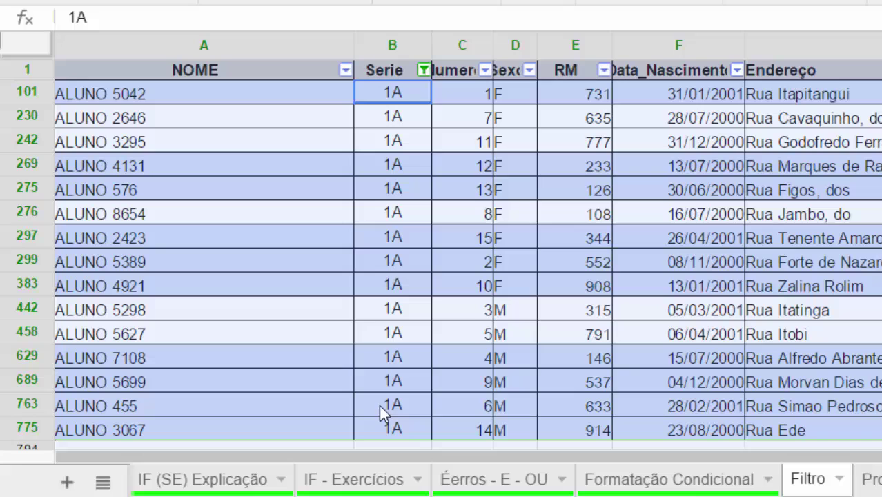
{"action": "left_click", "coordinate": [437, 243]}
{"action": "scroll", "coordinate": [464, 242], "scroll_direction": "down", "scroll_amount": 1}
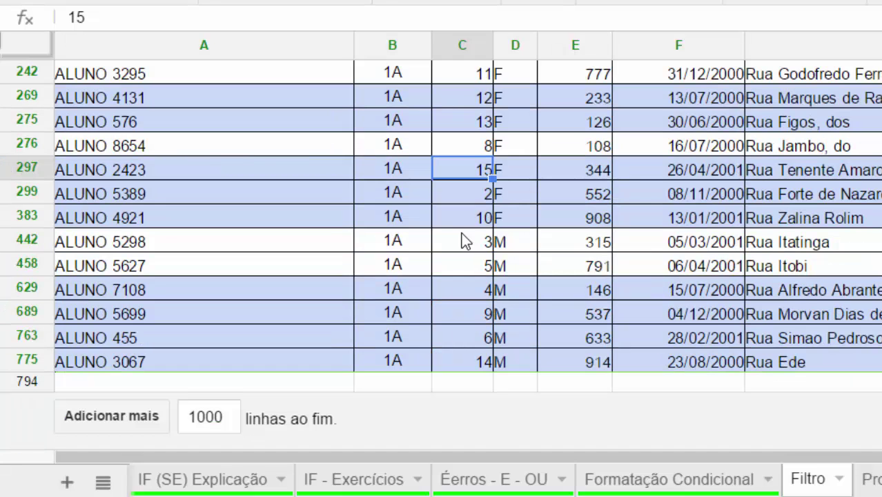
{"action": "scroll", "coordinate": [459, 245], "scroll_direction": "up", "scroll_amount": 1}
{"action": "scroll", "coordinate": [407, 269], "scroll_direction": "down", "scroll_amount": 1}
{"action": "scroll", "coordinate": [421, 298], "scroll_direction": "up", "scroll_amount": 1}
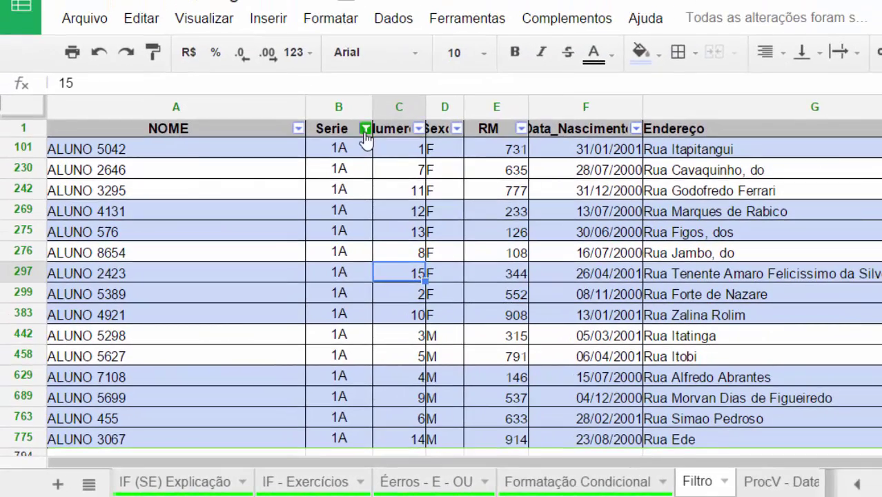
- Reselect all values in the Serie column's filter and apply it to show every class
{"action": "left_click", "coordinate": [423, 70]}
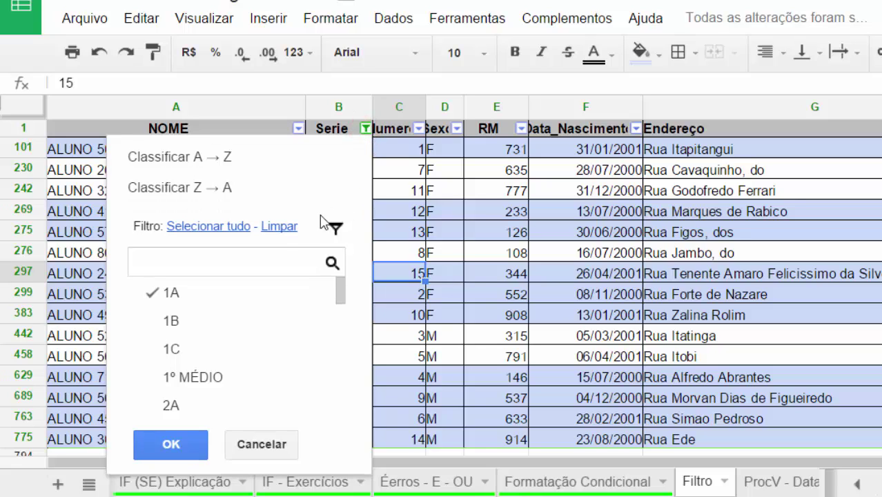
{"action": "left_click", "coordinate": [281, 227]}
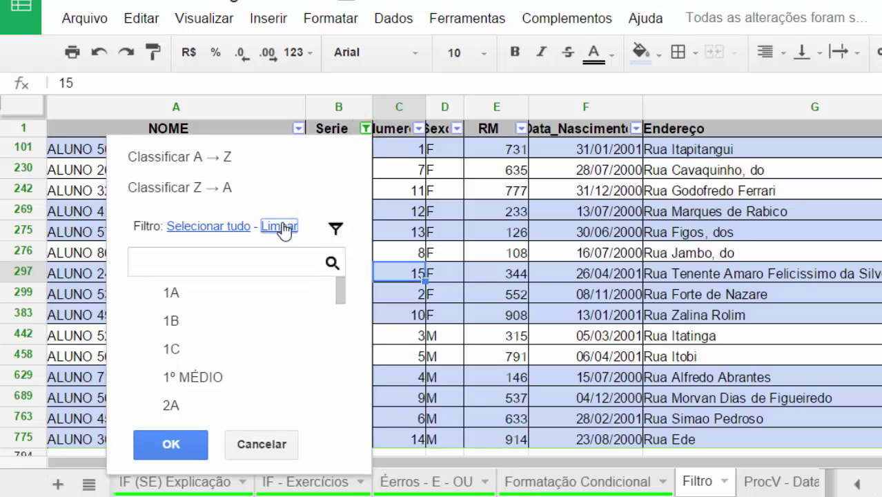
{"action": "left_click", "coordinate": [211, 228]}
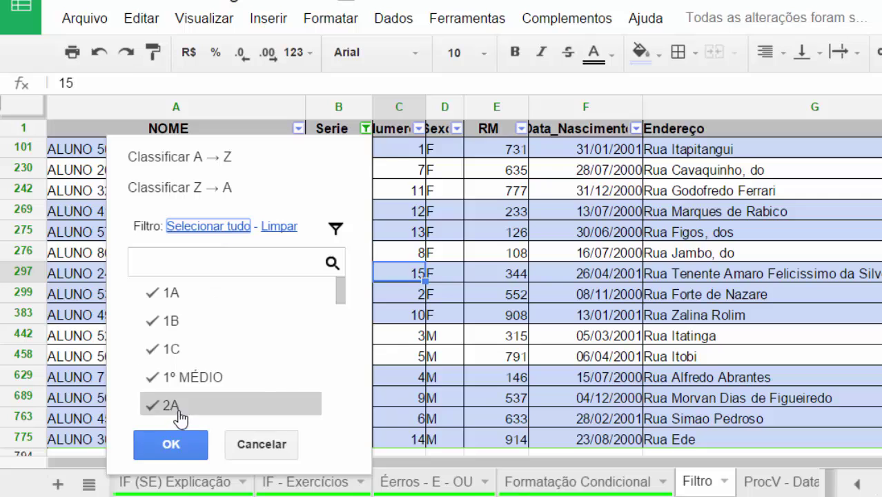
{"action": "left_click", "coordinate": [172, 445]}
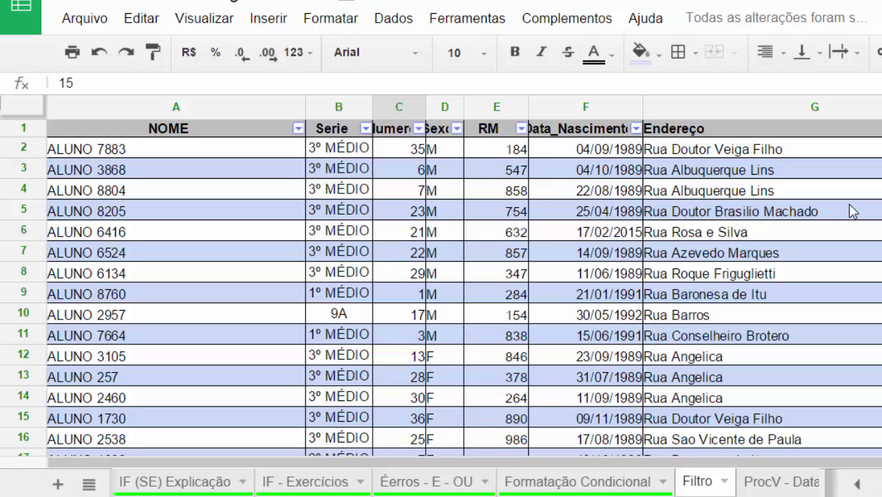
{"action": "left_click", "coordinate": [713, 253]}
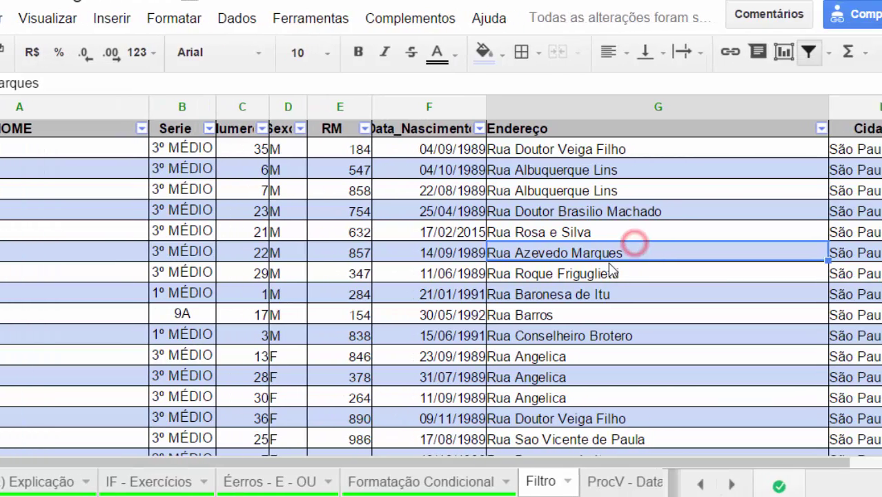
{"action": "left_click", "coordinate": [768, 294]}
{"action": "left_click", "coordinate": [769, 314]}
{"action": "left_click", "coordinate": [755, 337]}
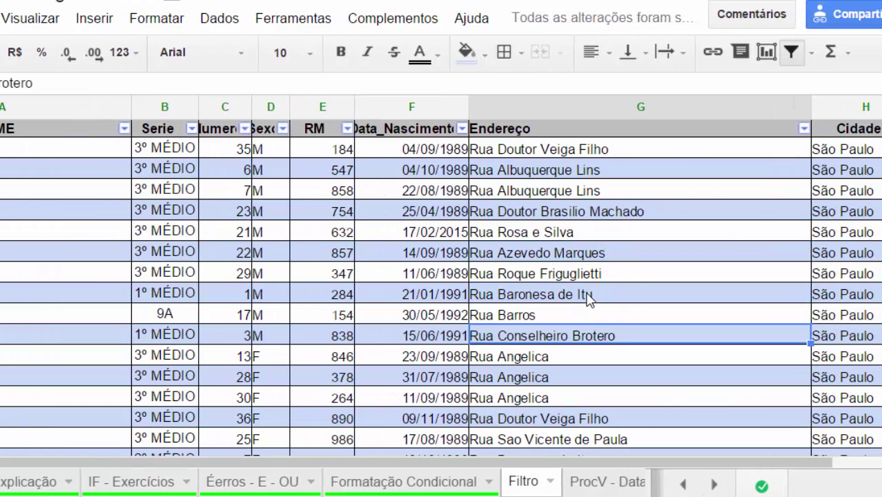
- Try to filter the Endereço column by searching its values for "itu" with all values still selected
{"action": "left_click", "coordinate": [804, 129]}
{"action": "left_click", "coordinate": [636, 260]}
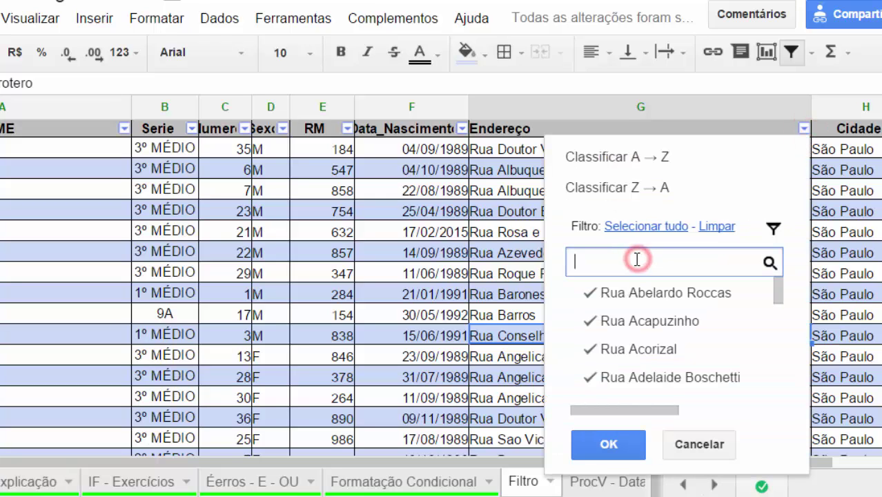
{"action": "type", "text": "itu"}
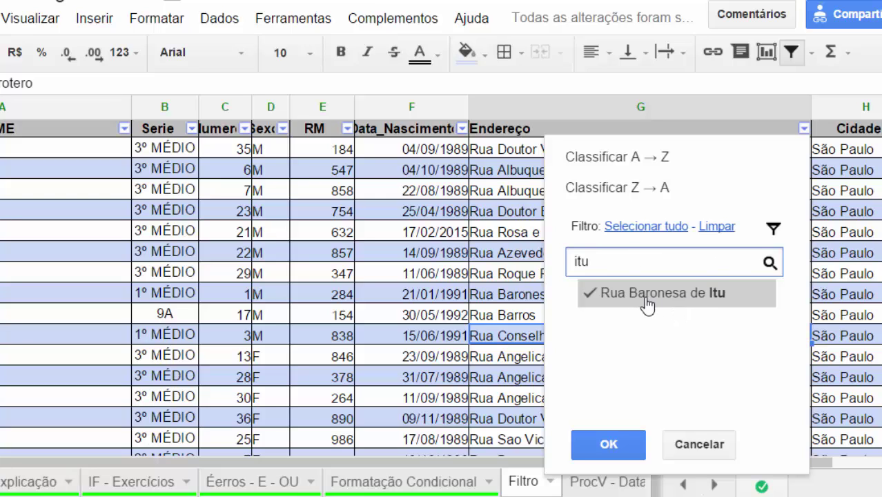
{"action": "left_click", "coordinate": [614, 448]}
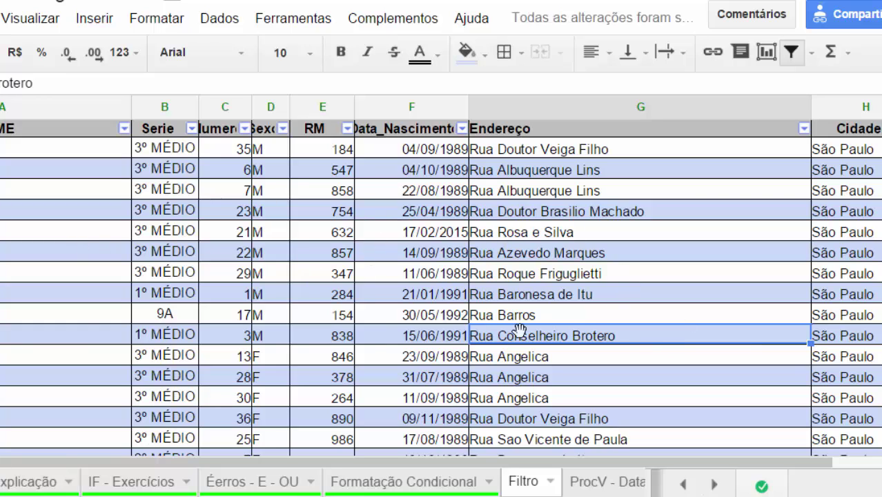
{"action": "scroll", "coordinate": [487, 308], "scroll_direction": "down", "scroll_amount": 3}
{"action": "scroll", "coordinate": [502, 304], "scroll_direction": "up", "scroll_amount": 3}
- Retry the Endereço filter with the search "itu", toggling the matching street off and on before applying
{"action": "left_click", "coordinate": [803, 129]}
{"action": "left_click", "coordinate": [630, 262]}
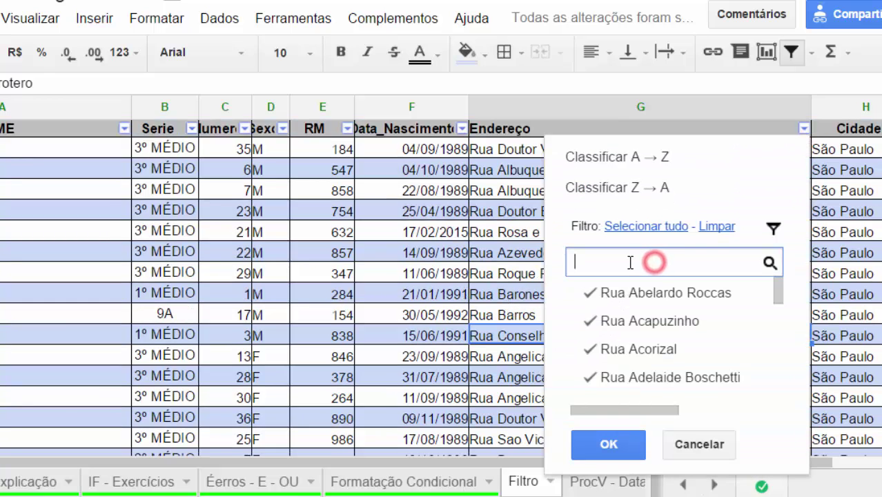
{"action": "type", "text": "itu"}
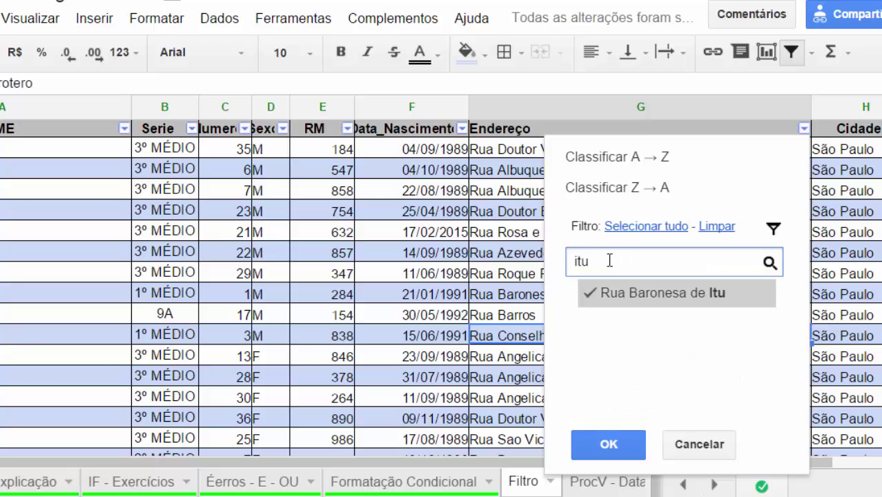
{"action": "left_click", "coordinate": [652, 292]}
{"action": "left_click", "coordinate": [638, 290]}
{"action": "left_click", "coordinate": [609, 445]}
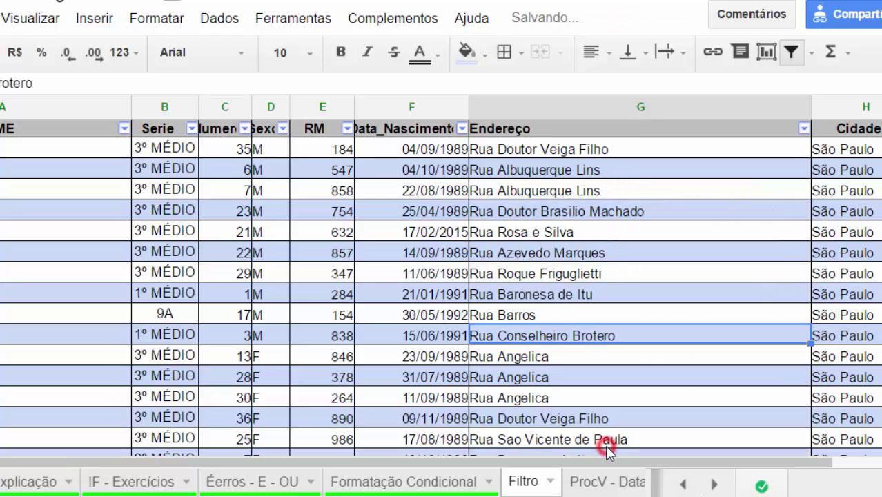
- Clear all values in the Endereço filter, search for "itu" and apply the filter with only the matching street selected
{"action": "left_click", "coordinate": [803, 129]}
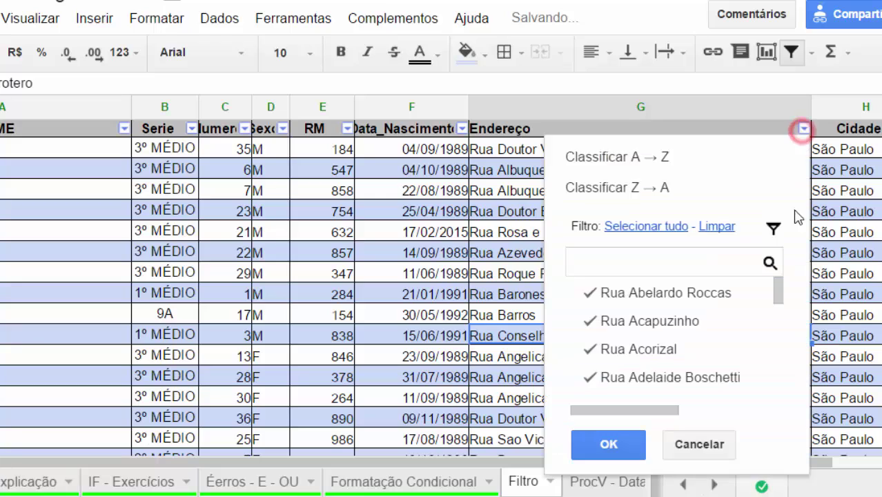
{"action": "left_click", "coordinate": [712, 228]}
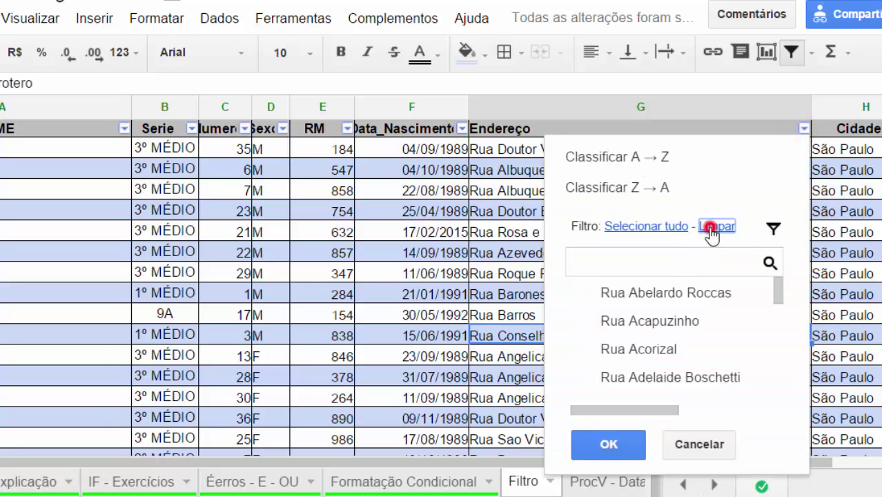
{"action": "left_click", "coordinate": [667, 260]}
{"action": "type", "text": "itu"}
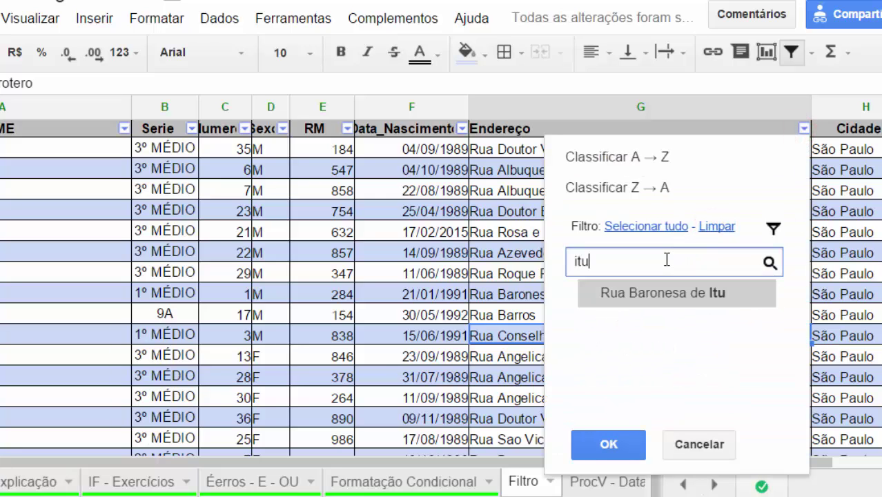
{"action": "left_click", "coordinate": [641, 289]}
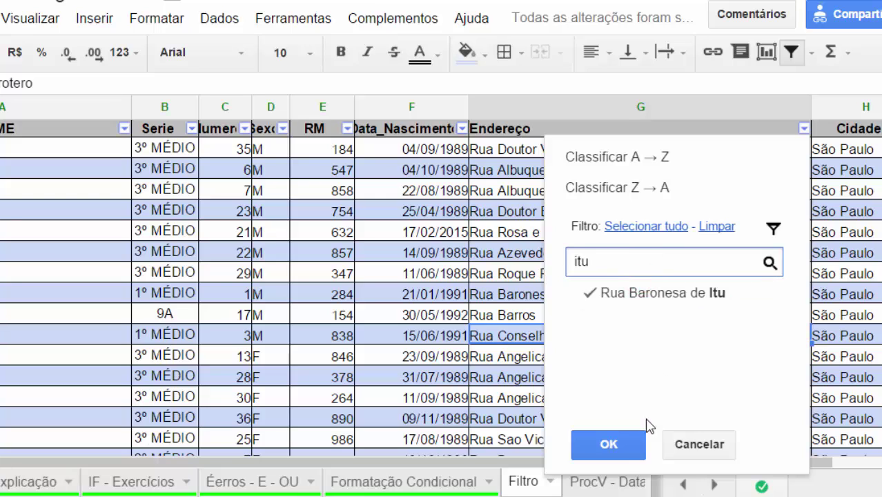
{"action": "left_click", "coordinate": [611, 446]}
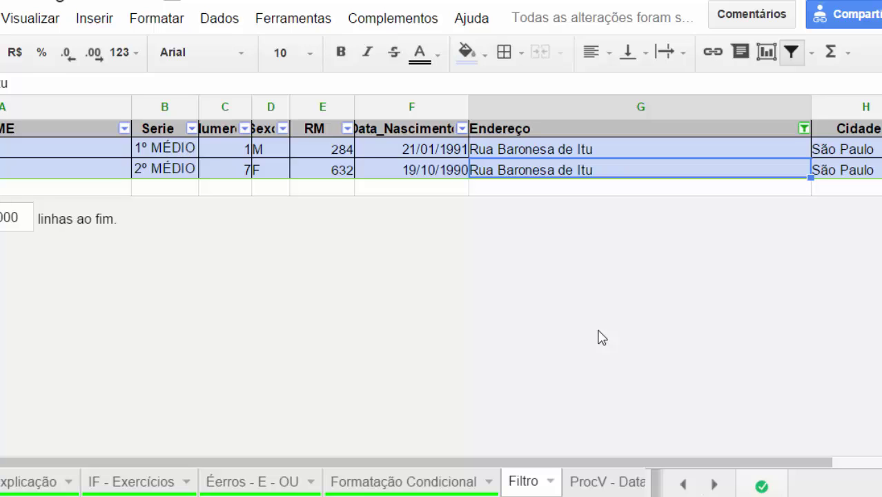
- Reselect all values in the Endereço column's filter and apply it to show every address
{"action": "left_click", "coordinate": [803, 129]}
{"action": "left_click", "coordinate": [711, 228]}
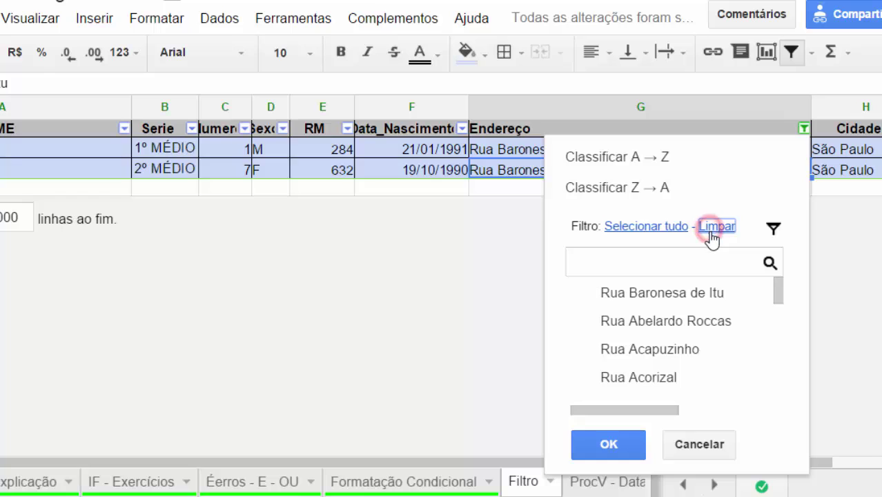
{"action": "left_click", "coordinate": [632, 229]}
{"action": "left_click", "coordinate": [610, 441]}
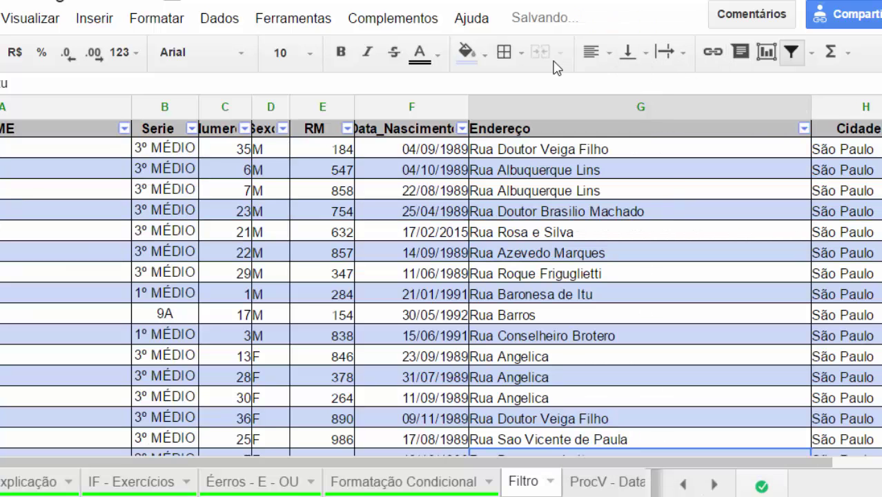
- Turn off the filter on the student table and turn it back on
{"action": "left_click", "coordinate": [225, 25]}
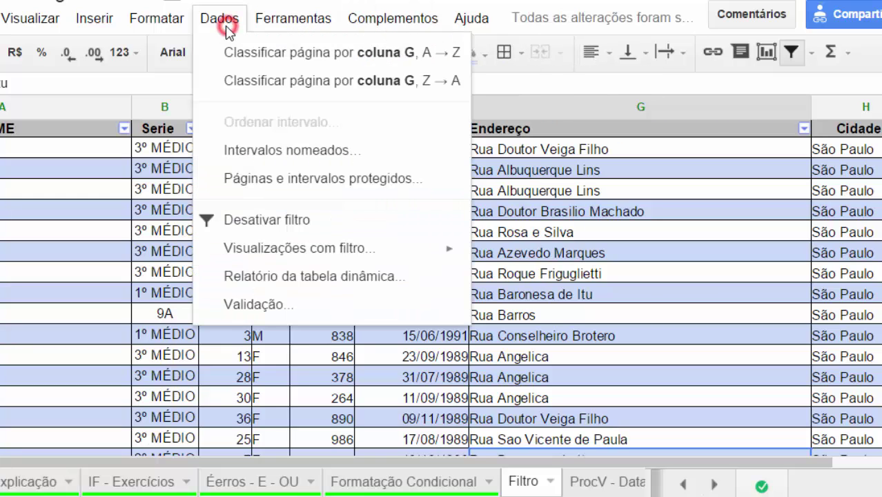
{"action": "left_click", "coordinate": [269, 222]}
{"action": "left_click", "coordinate": [221, 26]}
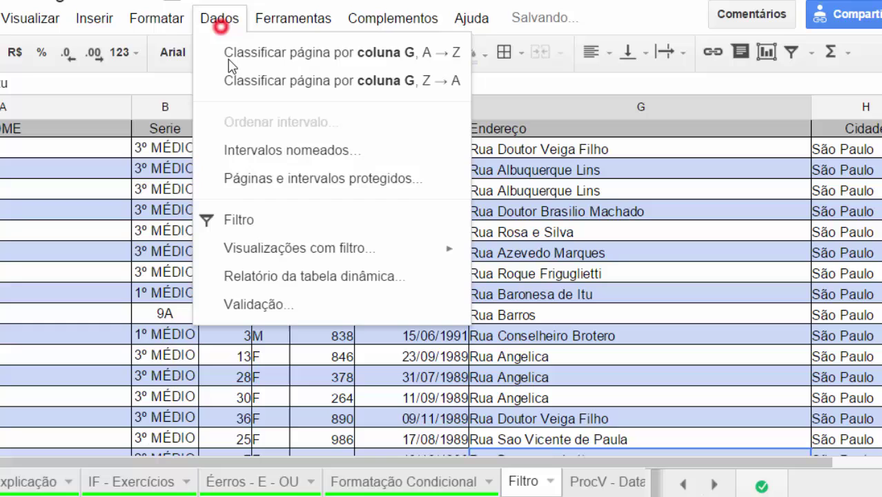
{"action": "left_click", "coordinate": [251, 225]}
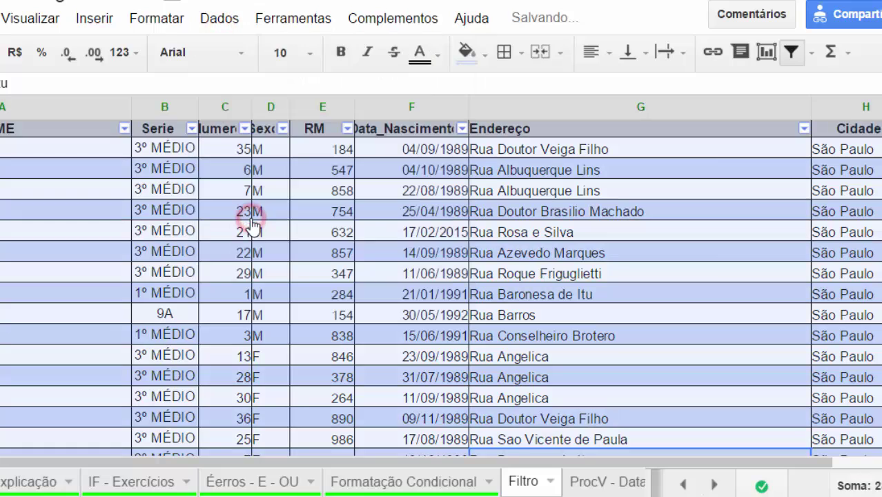
- Clear all selected values in the Endereço column's filter and search its values for "souza"
{"action": "left_click", "coordinate": [803, 129]}
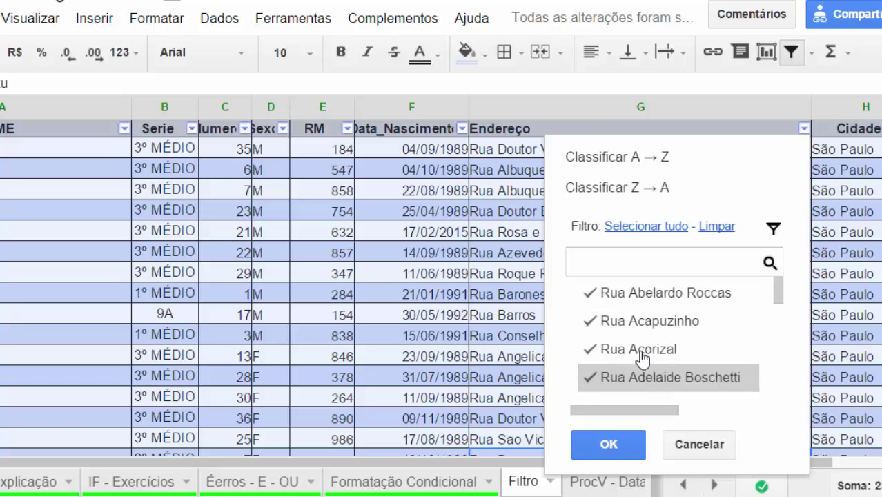
{"action": "left_click", "coordinate": [676, 228]}
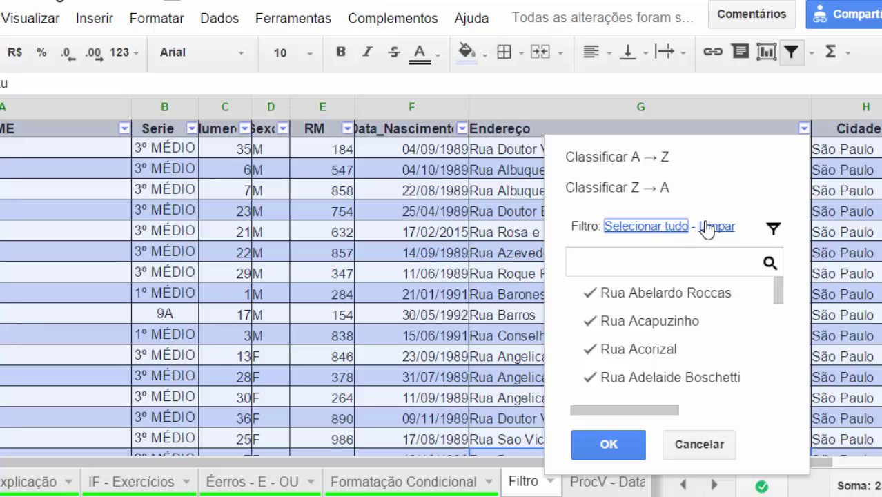
{"action": "left_click", "coordinate": [711, 228]}
{"action": "left_click", "coordinate": [654, 255]}
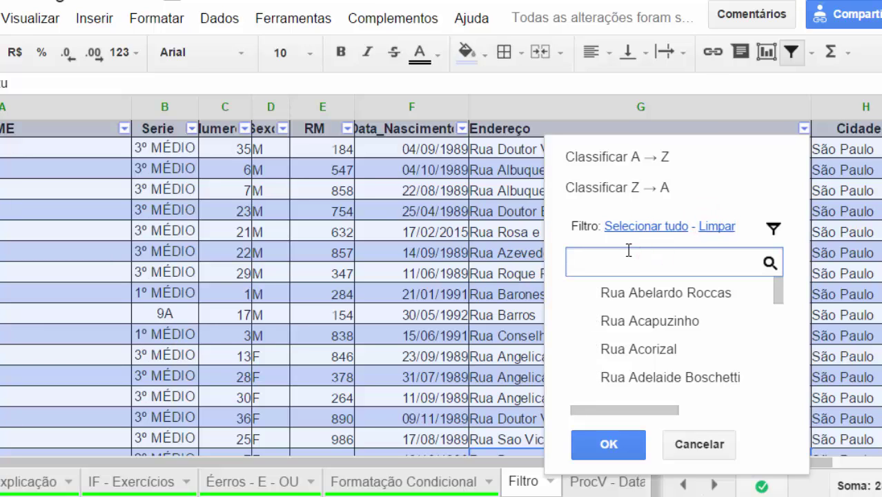
{"action": "type", "text": "souza"}
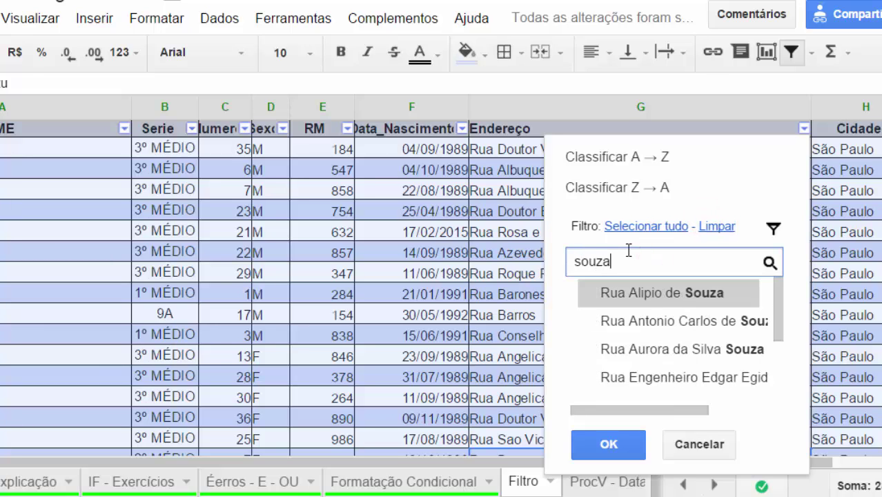
- Select every street matching "souza" in the Endereço filter and apply the filter
{"action": "left_click", "coordinate": [652, 292]}
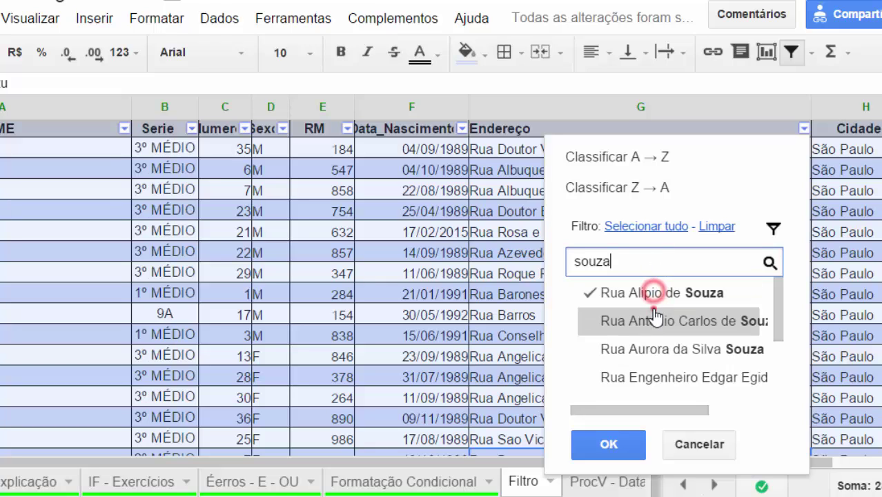
{"action": "left_click", "coordinate": [655, 319]}
{"action": "left_click", "coordinate": [657, 347]}
{"action": "left_click", "coordinate": [660, 379]}
{"action": "scroll", "coordinate": [715, 352], "scroll_direction": "down", "scroll_amount": 2}
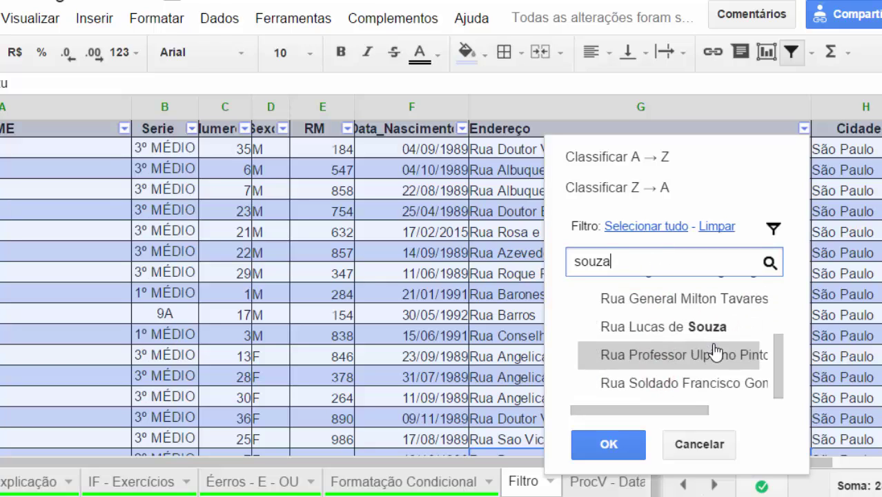
{"action": "left_click", "coordinate": [716, 352]}
{"action": "left_click", "coordinate": [675, 378]}
{"action": "left_click", "coordinate": [675, 328]}
{"action": "left_click", "coordinate": [679, 298]}
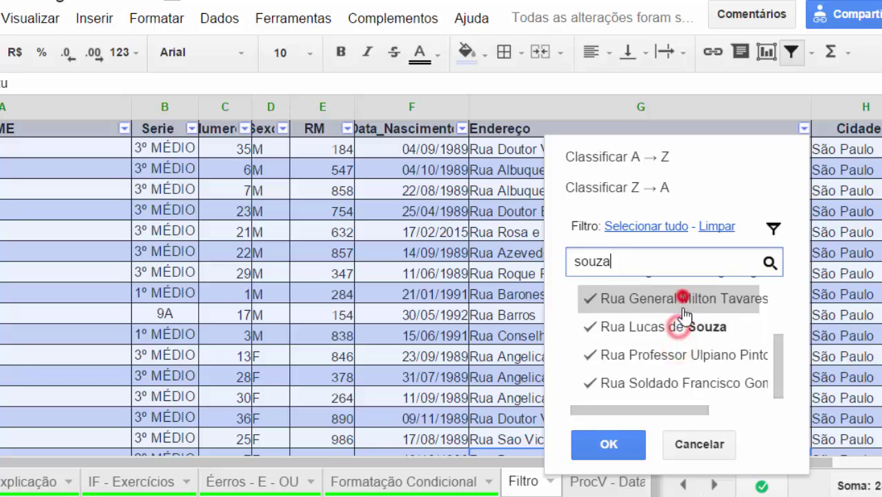
{"action": "scroll", "coordinate": [680, 346], "scroll_direction": "up", "scroll_amount": 2}
{"action": "scroll", "coordinate": [679, 341], "scroll_direction": "down", "scroll_amount": 2}
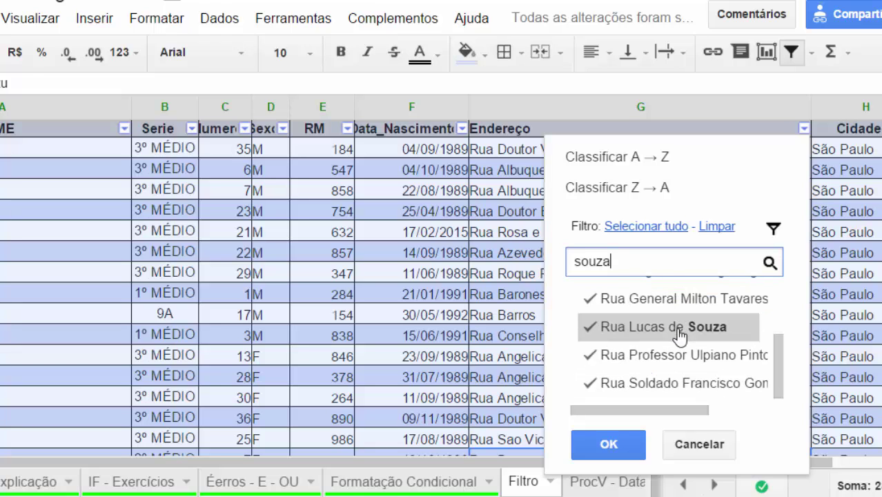
{"action": "left_click", "coordinate": [610, 445]}
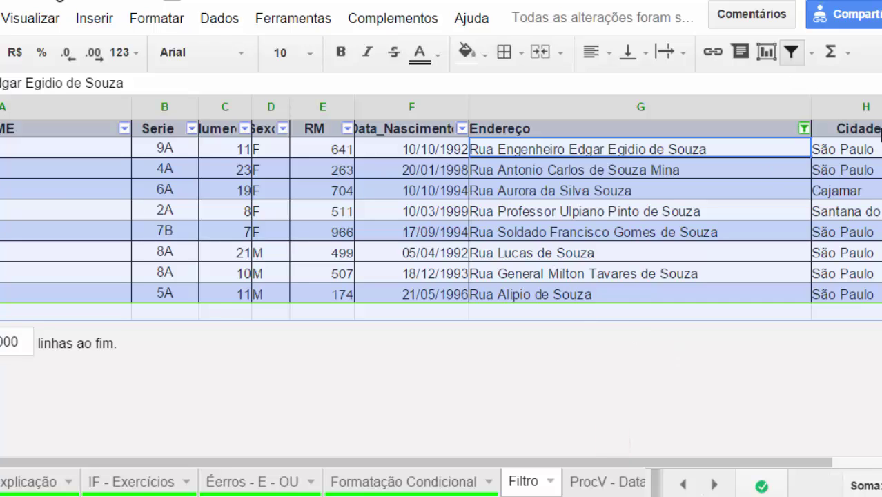
- Sort the filtered rows by the Endereço column from A to Z, followed by a sort from Z to A
{"action": "left_click", "coordinate": [803, 128]}
{"action": "left_click", "coordinate": [633, 156]}
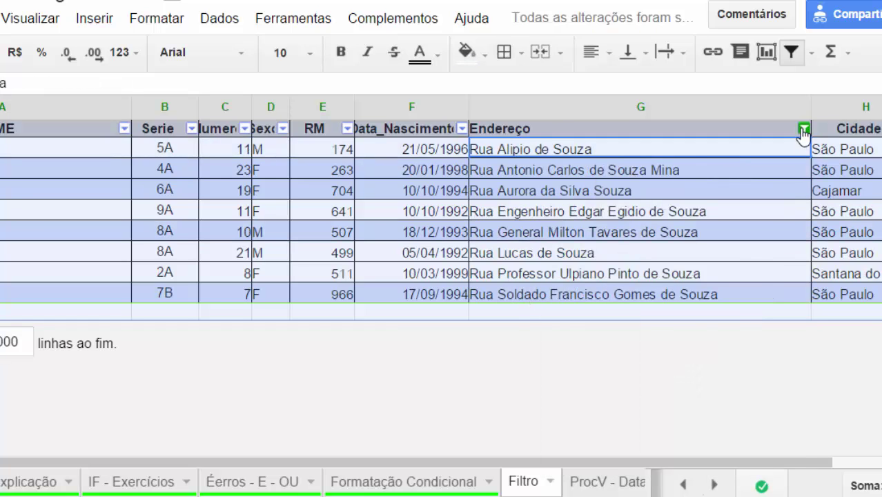
{"action": "left_click", "coordinate": [803, 129]}
{"action": "left_click", "coordinate": [633, 188]}
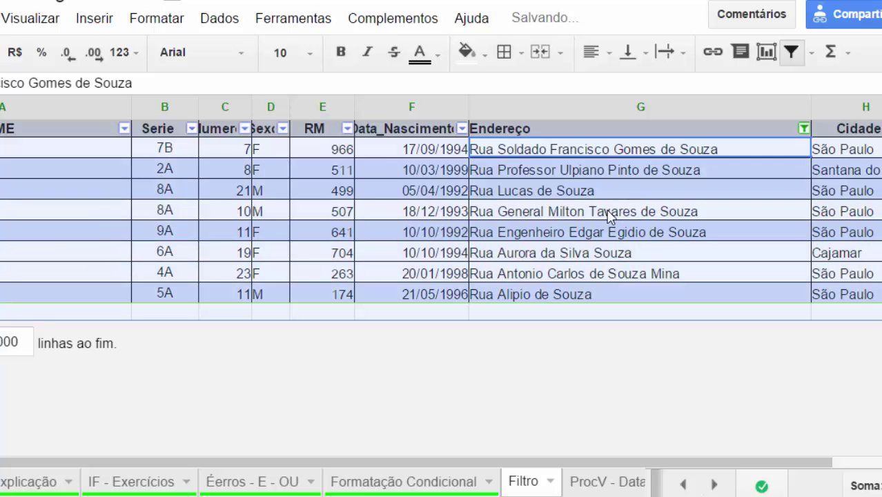
{"action": "left_click", "coordinate": [521, 190]}
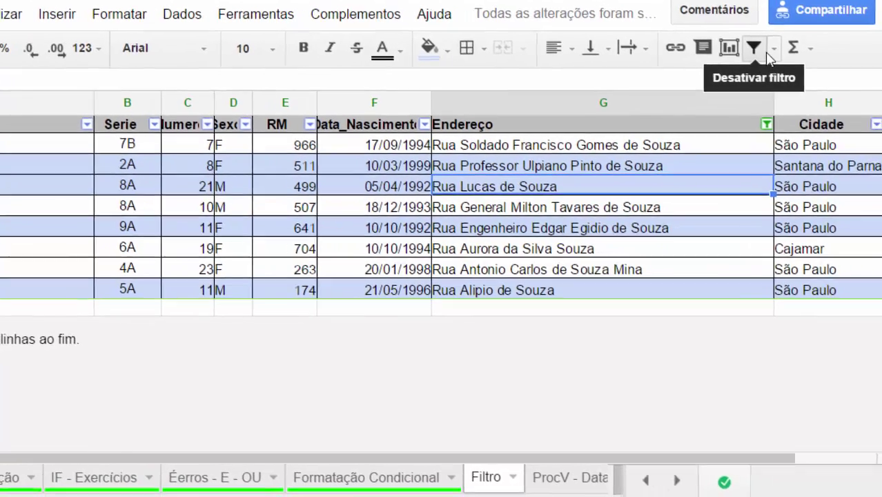
- Save the current Endereço filter as a filter view
{"action": "left_click", "coordinate": [812, 52]}
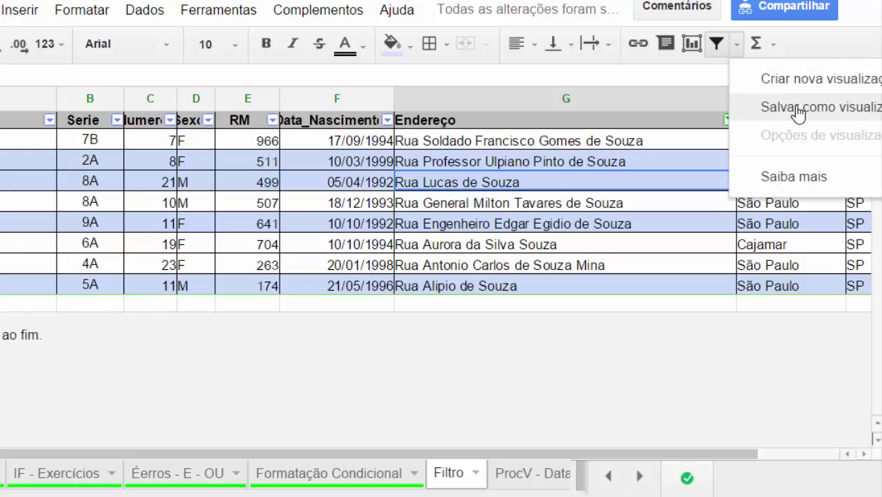
{"action": "left_click", "coordinate": [737, 43]}
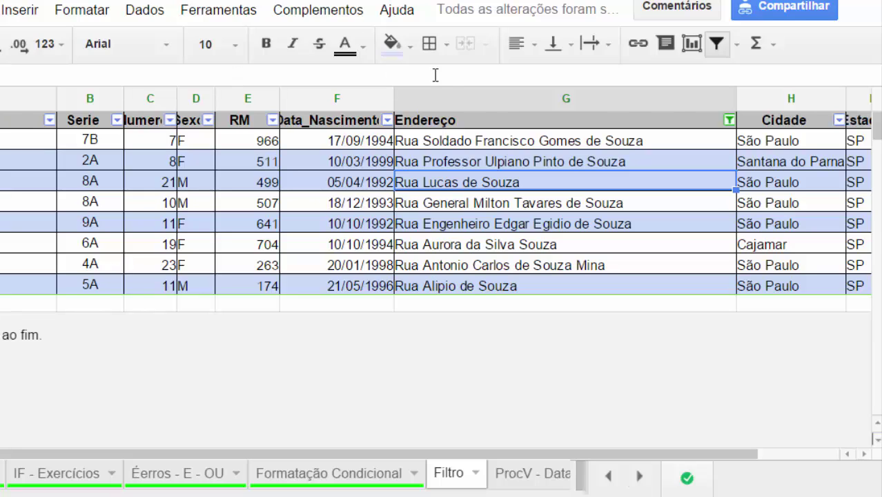
{"action": "left_click", "coordinate": [736, 44]}
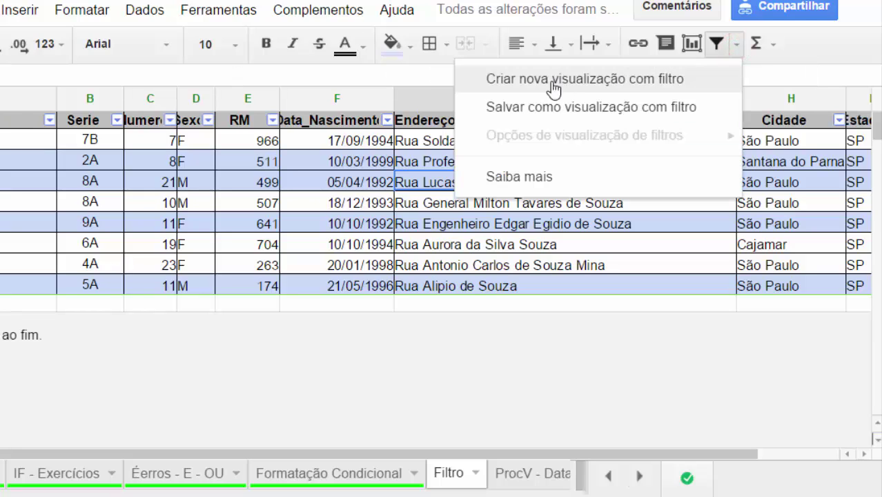
{"action": "left_click", "coordinate": [589, 110]}
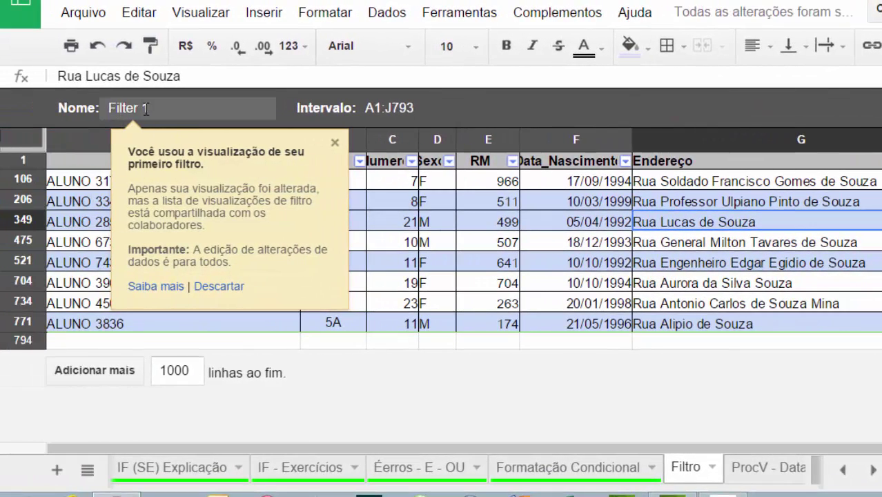
- Rename the filter view as "Ruas com Souza" and dismiss the first-use tip
{"action": "left_click", "coordinate": [118, 110]}
{"action": "left_click_drag", "start_coordinate": [93, 110], "coordinate": [57, 110]}
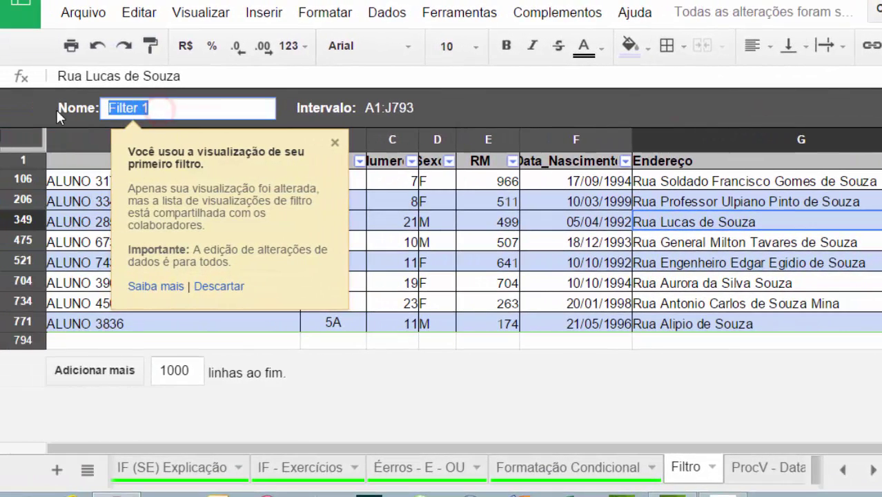
{"action": "type", "text": "Ras"}
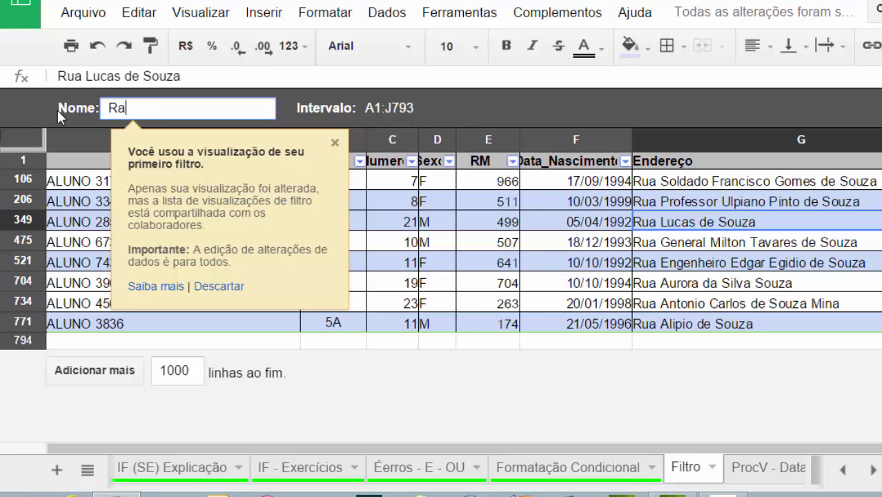
{"action": "key", "text": "BackSpace"}
{"action": "key", "text": "BackSpace"}
{"action": "type", "text": "uas com Souza"}
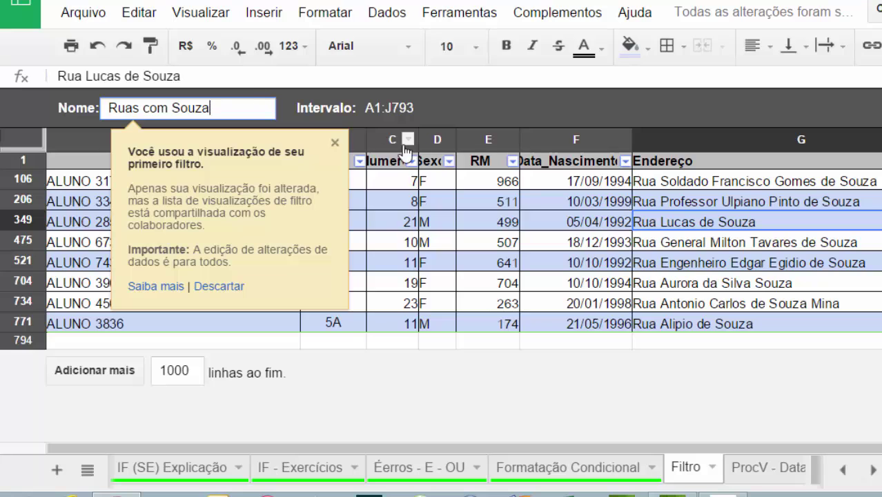
{"action": "left_click", "coordinate": [336, 145]}
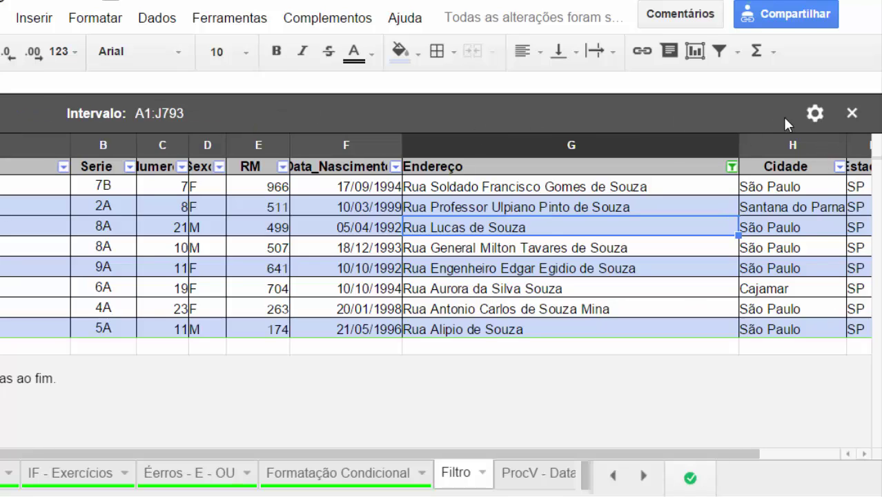
- Review the filter view's options without choosing one, and close the filter view
{"action": "left_click", "coordinate": [815, 114]}
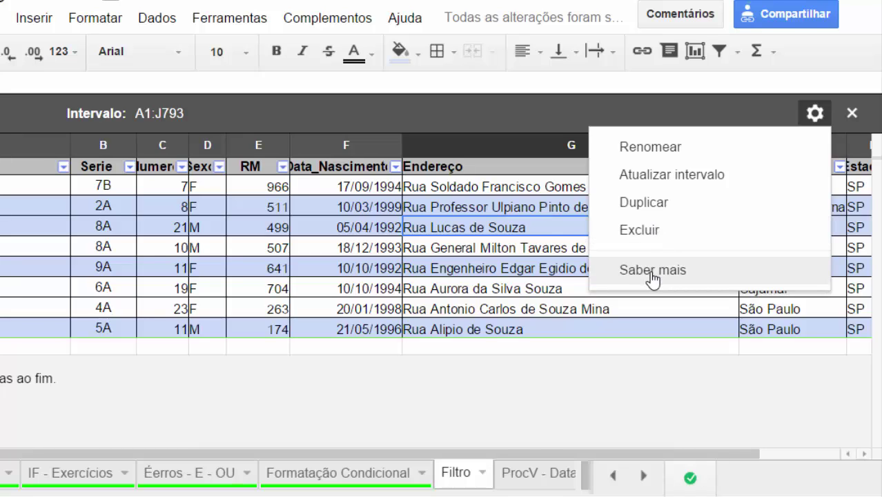
{"action": "left_click", "coordinate": [475, 117]}
{"action": "left_click", "coordinate": [846, 118]}
{"action": "left_click", "coordinate": [466, 235]}
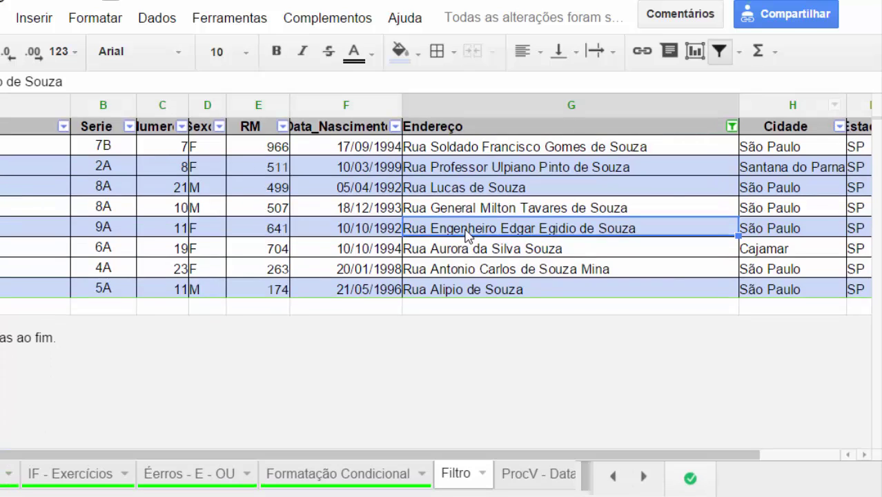
- Check the list of saved filter views and turn off the filter to show the full table
{"action": "left_click", "coordinate": [739, 52]}
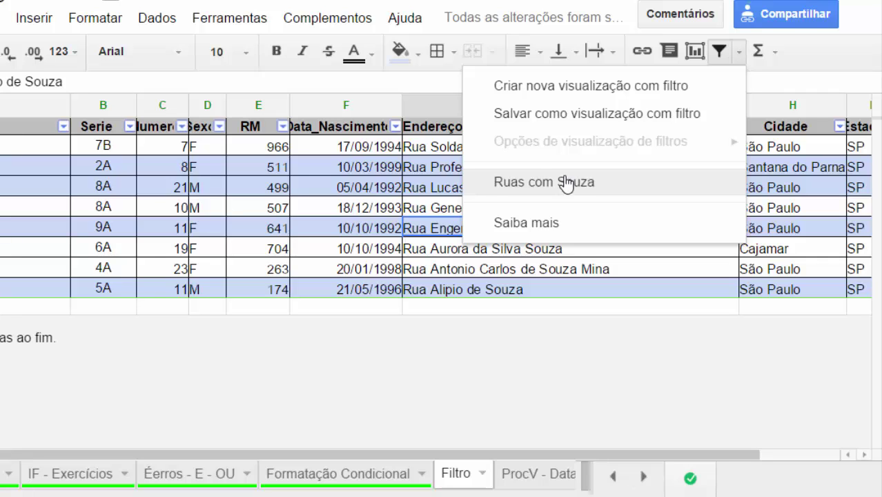
{"action": "left_click", "coordinate": [352, 169]}
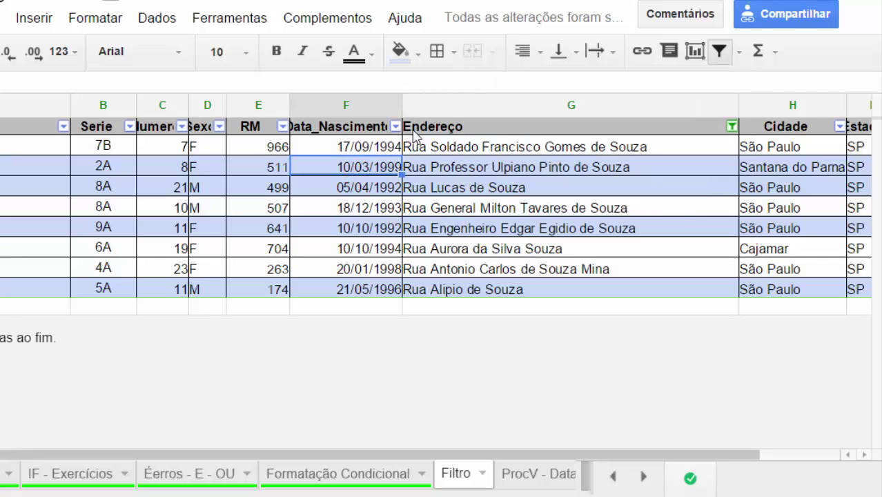
{"action": "left_click", "coordinate": [719, 51]}
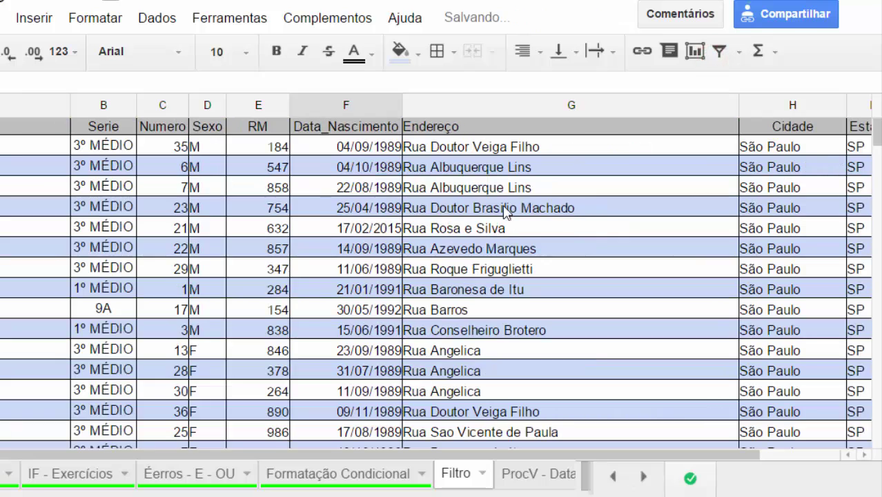
- Apply the saved filter view "Ruas com Souza" to the unfiltered student table
{"action": "left_click", "coordinate": [266, 169]}
{"action": "left_click", "coordinate": [310, 207]}
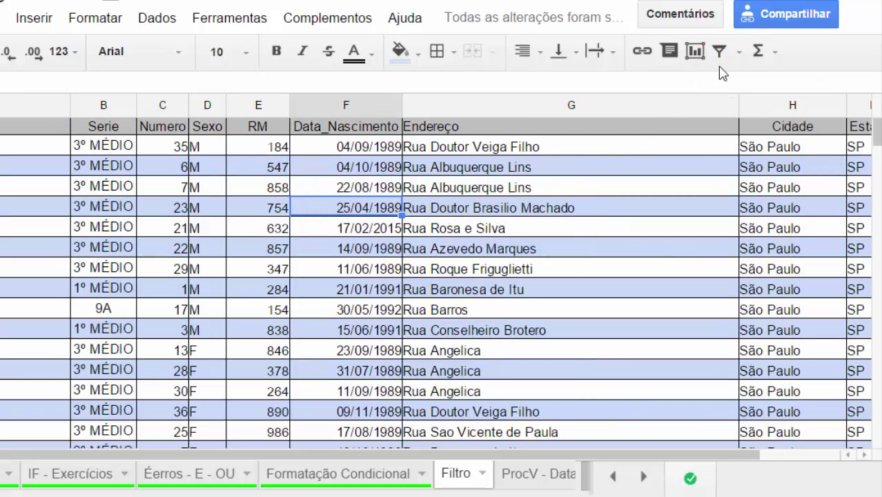
{"action": "left_click", "coordinate": [739, 52]}
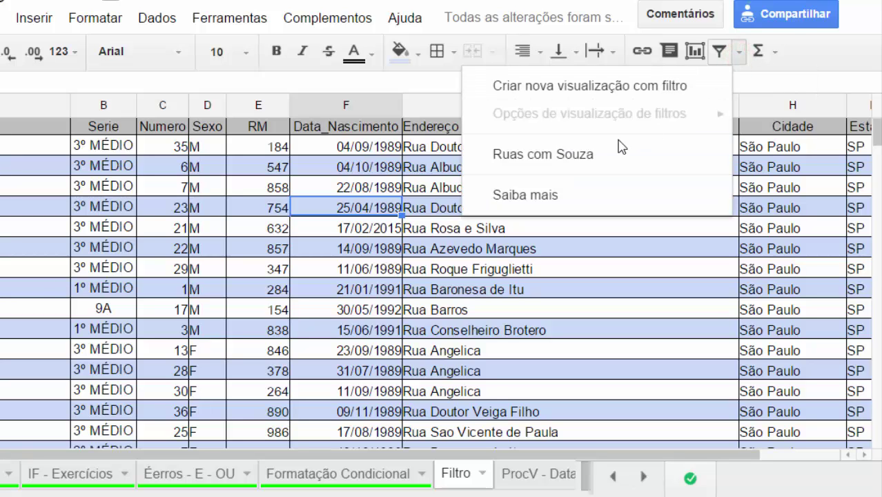
{"action": "left_click", "coordinate": [532, 157]}
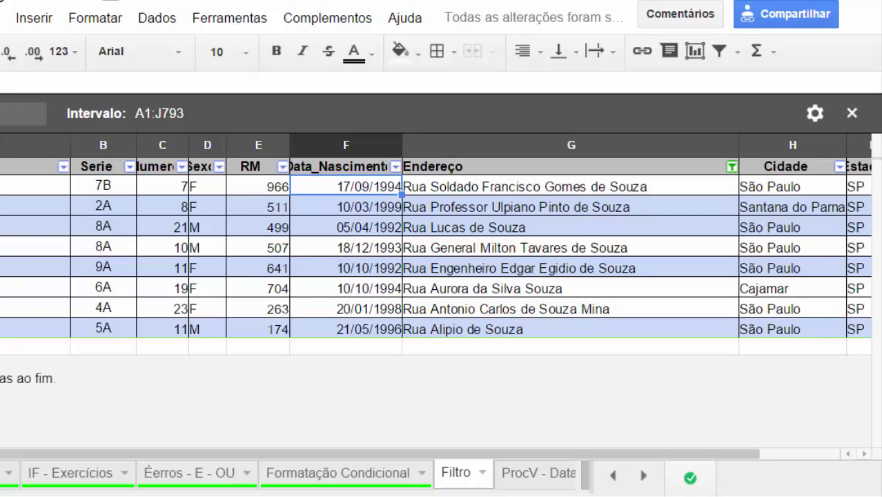
- Delete the filter view "Ruas com Souza" and check the list of saved filter views
{"action": "left_click", "coordinate": [810, 124]}
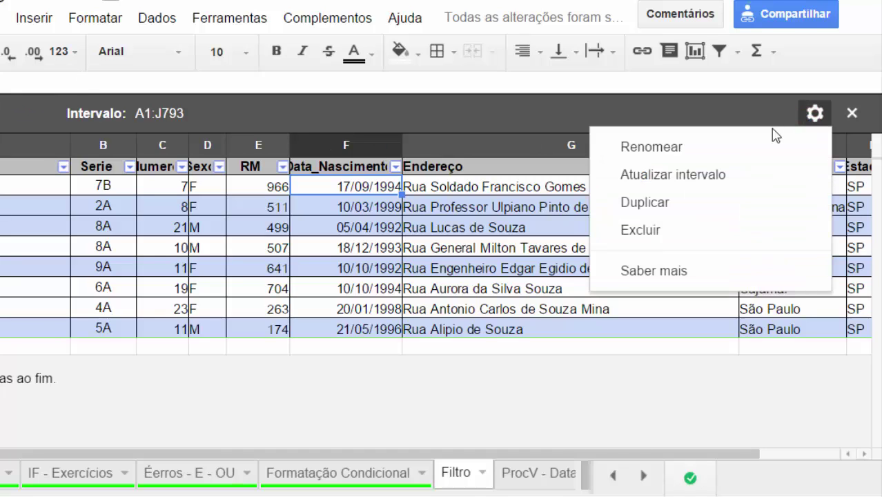
{"action": "left_click", "coordinate": [641, 230]}
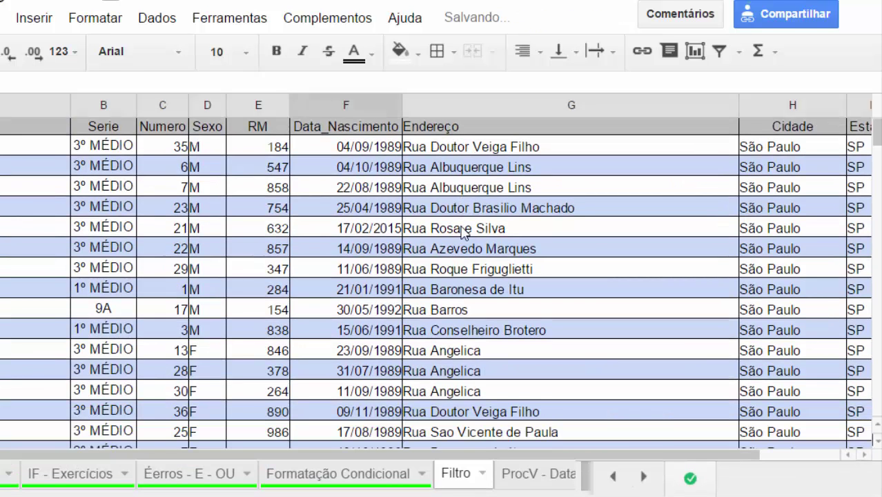
{"action": "left_click", "coordinate": [420, 168]}
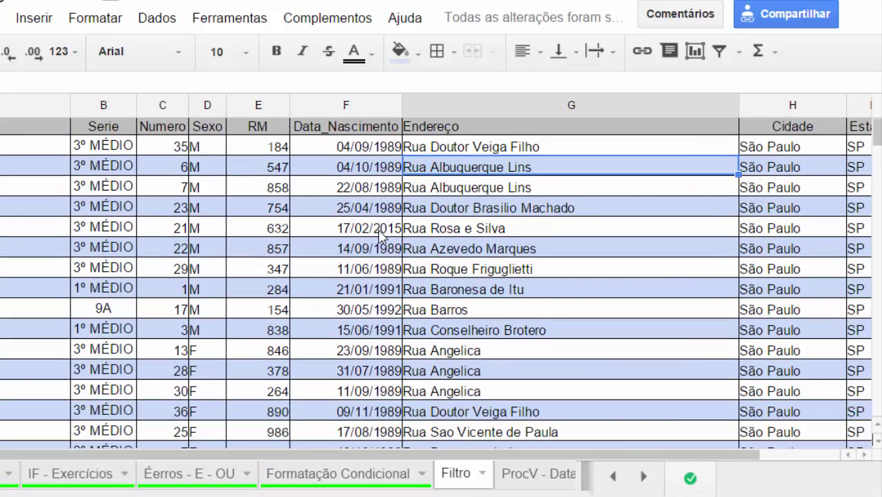
{"action": "left_click", "coordinate": [739, 52]}
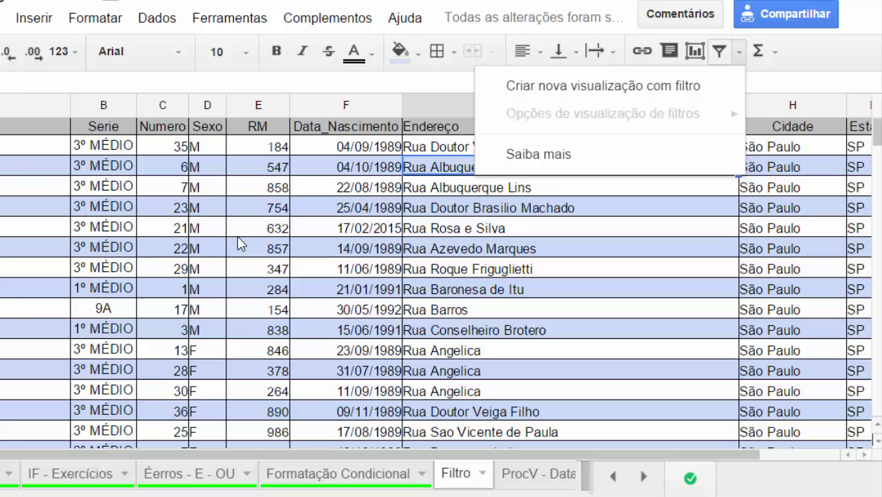
- Close the filter view options and turn on the regular filter for the student table
{"action": "left_click", "coordinate": [238, 236]}
{"action": "left_click", "coordinate": [322, 171]}
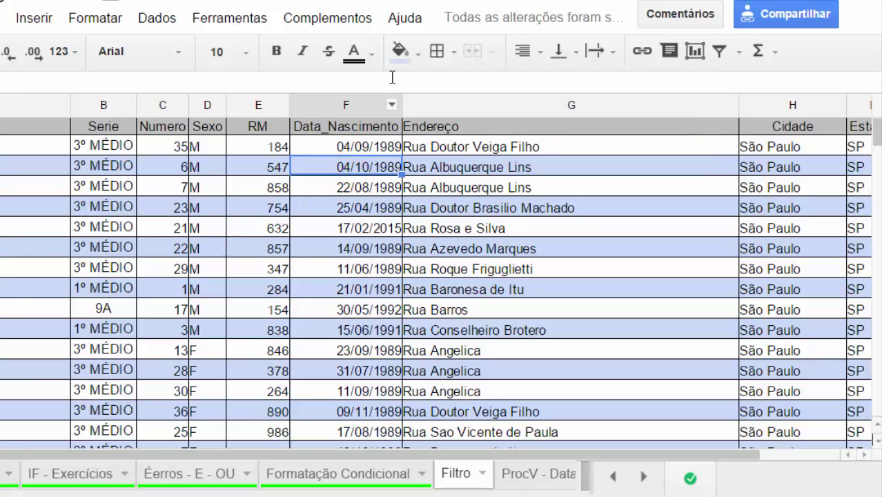
{"action": "left_click", "coordinate": [718, 49]}
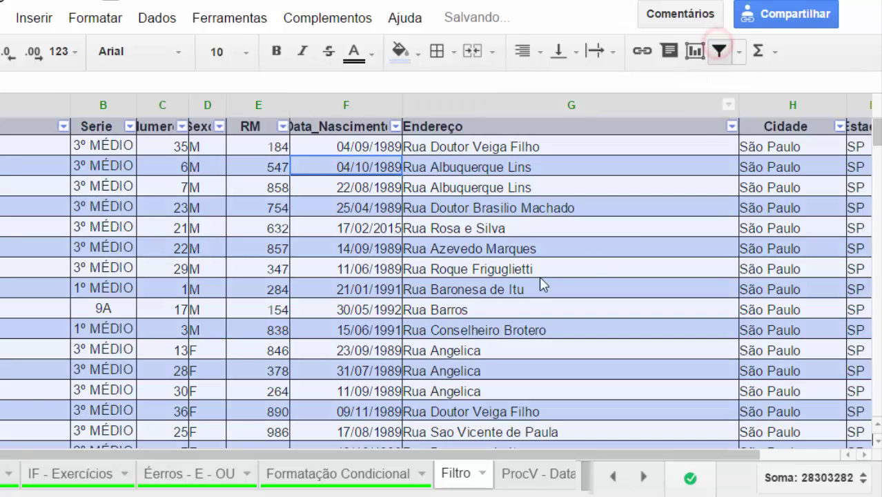
- Review the filter options and date values of the Data_Nascimento column, and cancel without changing them
{"action": "left_click", "coordinate": [394, 126]}
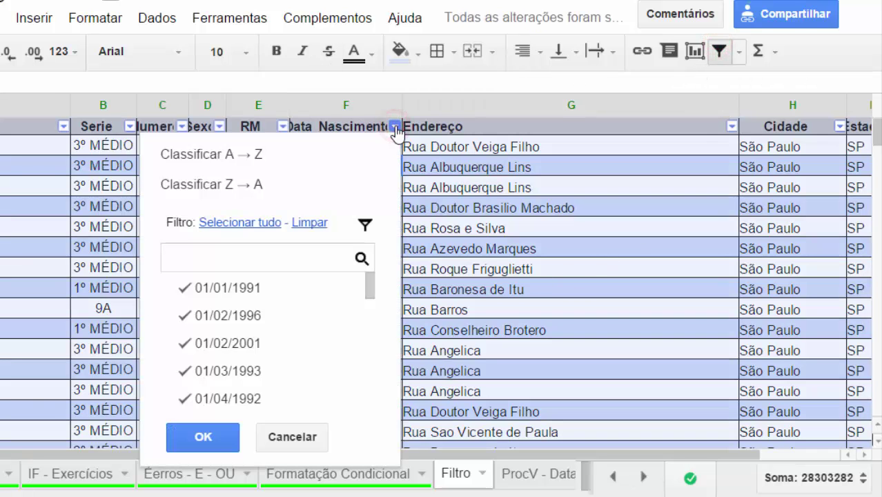
{"action": "left_click", "coordinate": [364, 226]}
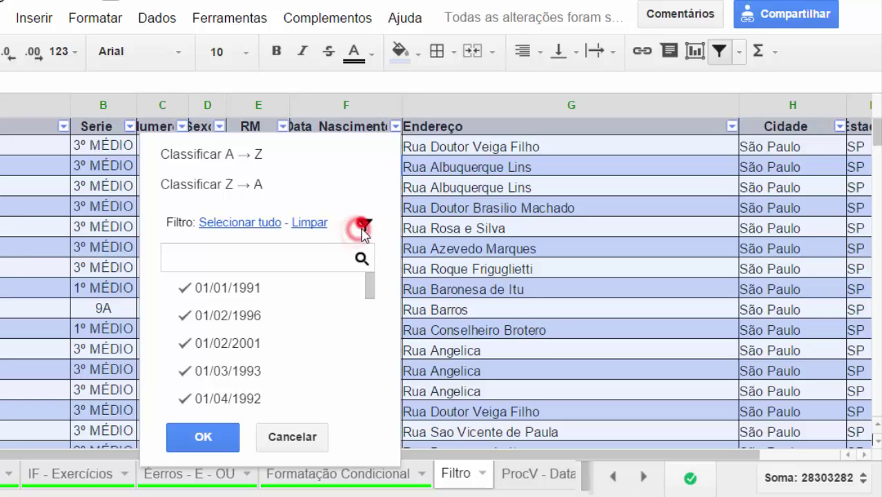
{"action": "left_click", "coordinate": [369, 290]}
{"action": "left_click_drag", "start_coordinate": [373, 336], "coordinate": [370, 293]}
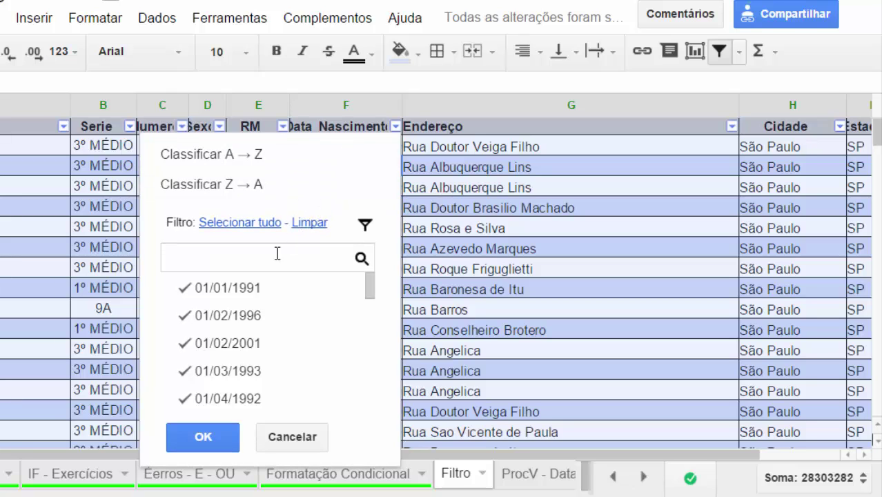
{"action": "left_click", "coordinate": [293, 431]}
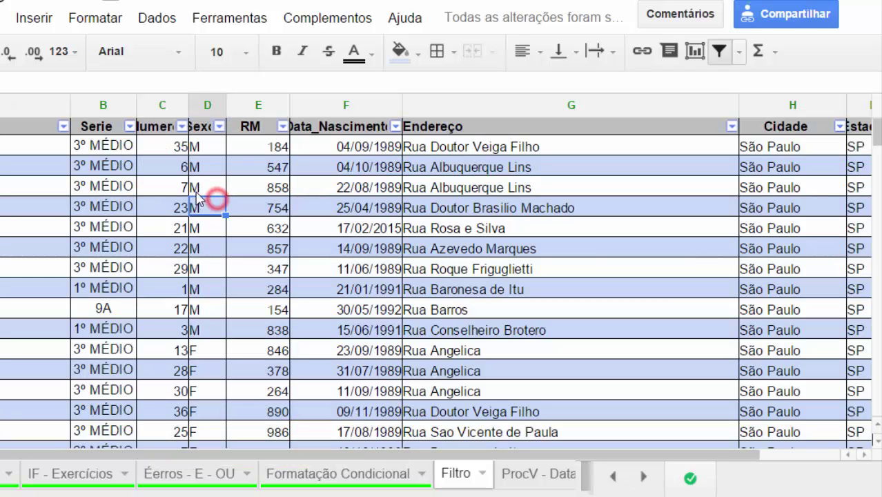
- Filter the Sexo column to only the F students by excluding the value M
{"action": "left_click", "coordinate": [219, 125]}
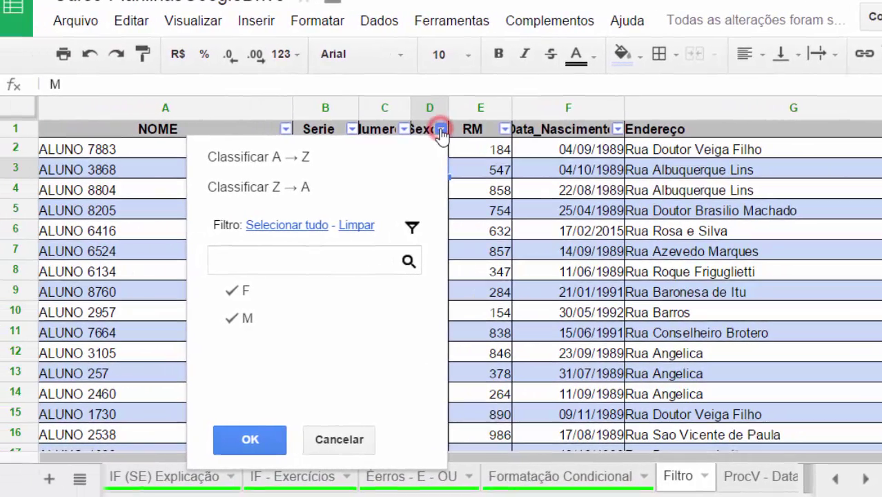
{"action": "left_click", "coordinate": [448, 131]}
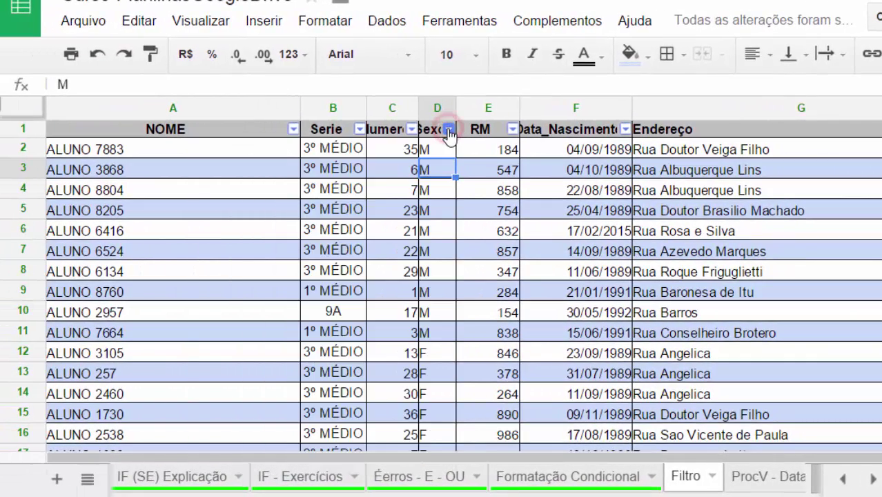
{"action": "left_click", "coordinate": [771, 251]}
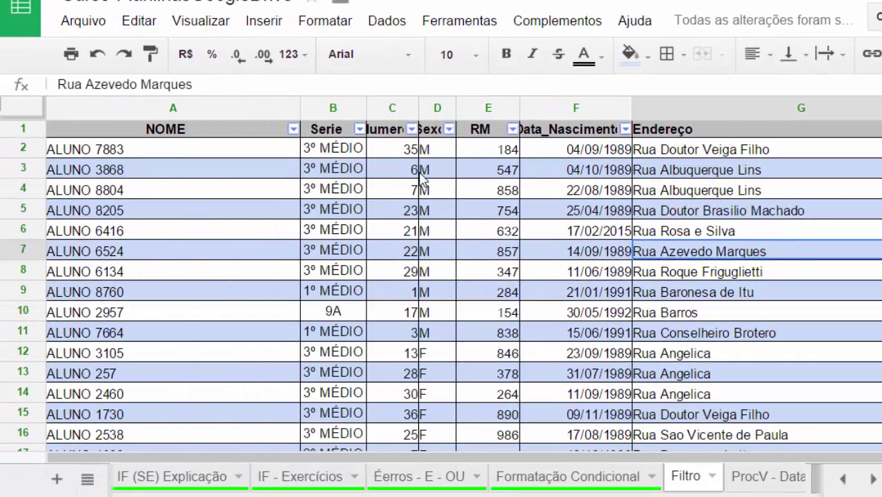
{"action": "left_click", "coordinate": [447, 132]}
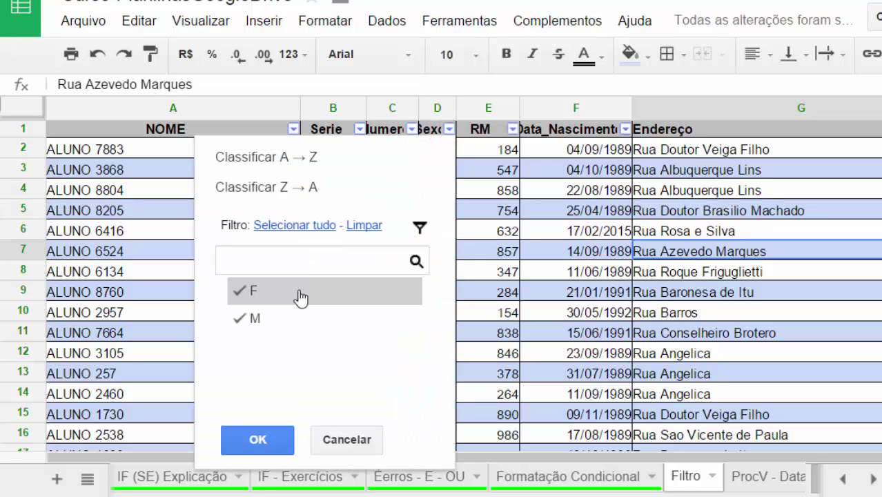
{"action": "left_click", "coordinate": [259, 317]}
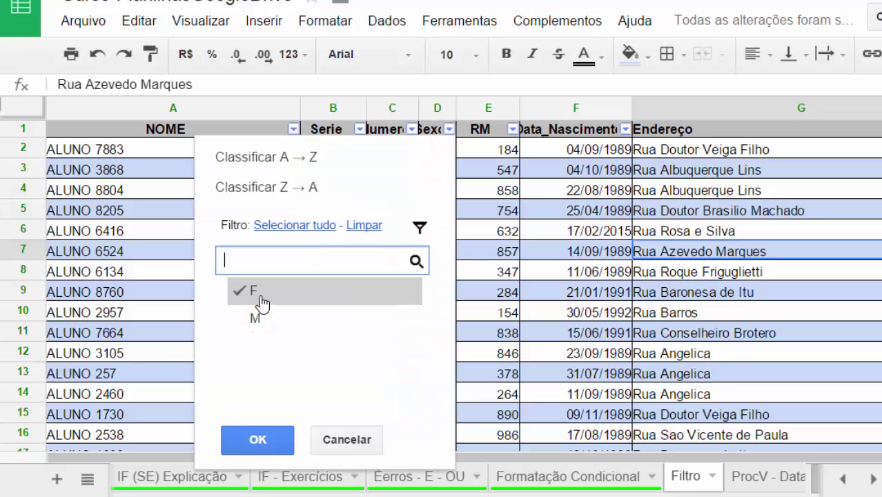
{"action": "left_click", "coordinate": [266, 436]}
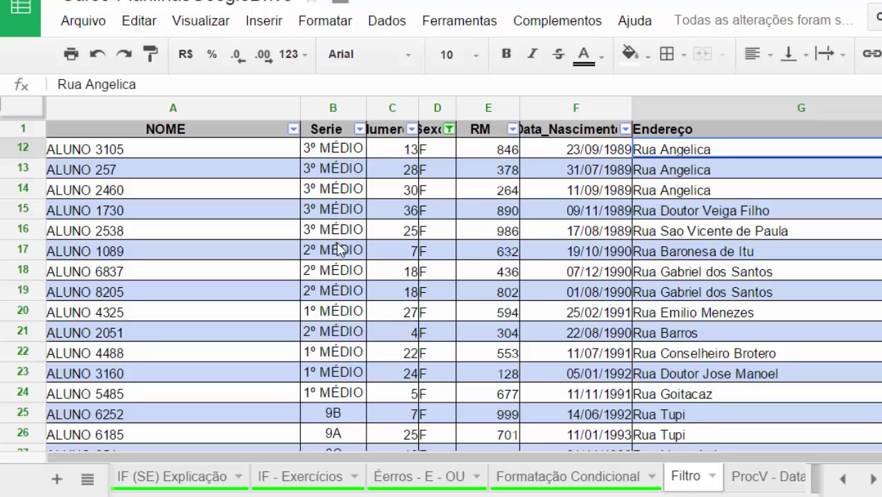
- Filter the Serie column to only 1º MÉDIO, 2º MÉDIO and 3º MÉDIO, finding these values by searching for "MÉDI"
{"action": "left_click", "coordinate": [358, 129]}
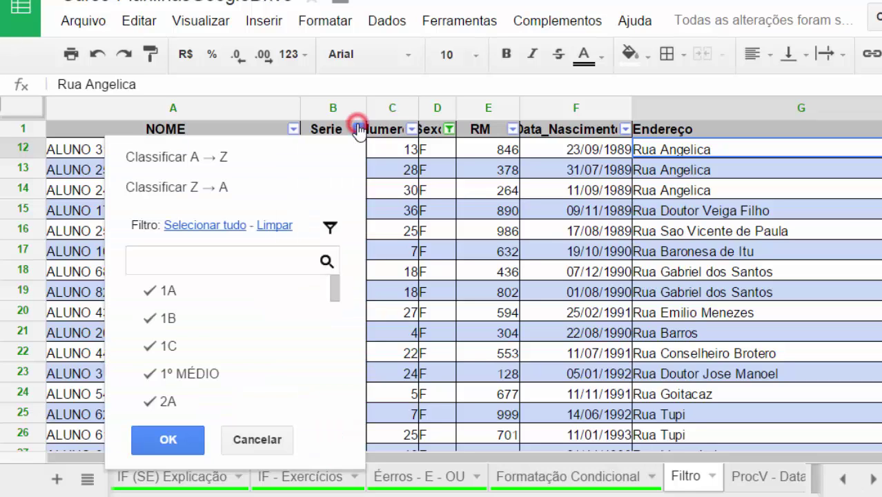
{"action": "left_click", "coordinate": [274, 225]}
{"action": "left_click", "coordinate": [232, 264]}
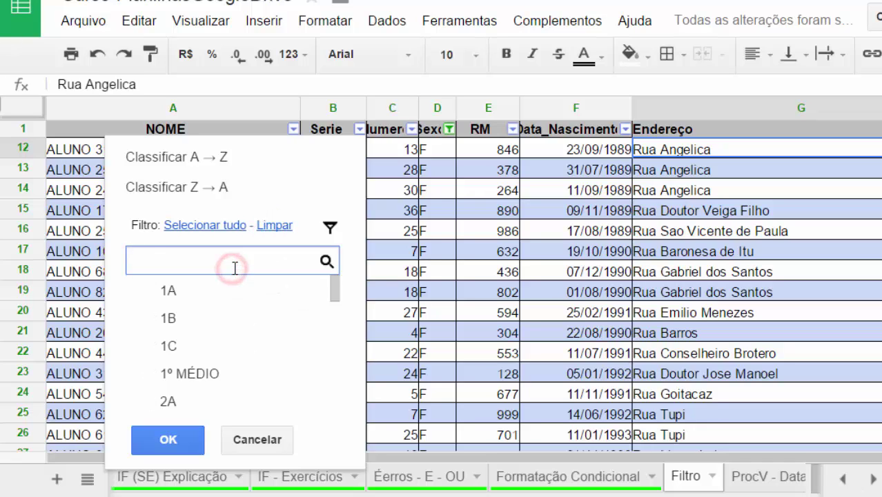
{"action": "type", "text": "MÉDIA"}
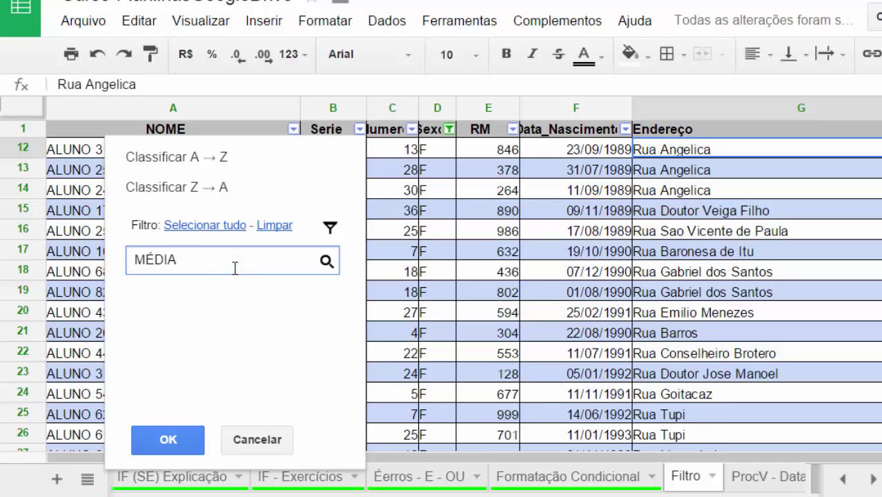
{"action": "key", "text": "BackSpace"}
{"action": "left_click", "coordinate": [197, 289]}
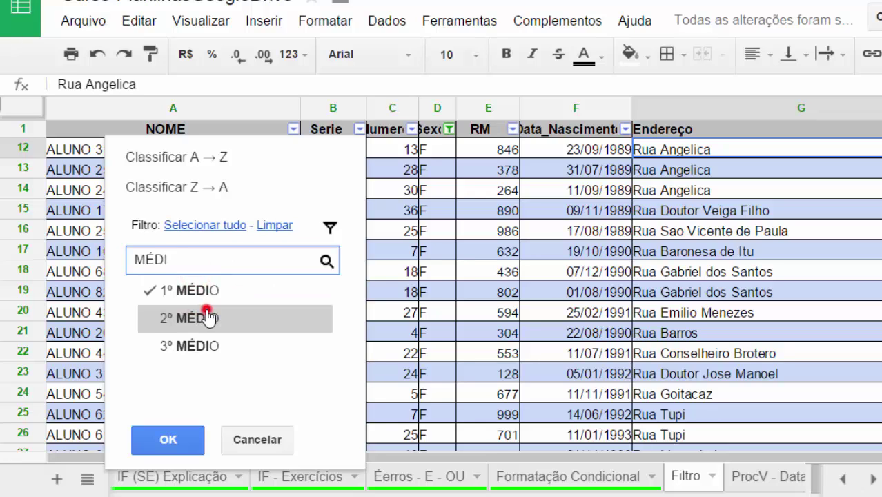
{"action": "left_click", "coordinate": [209, 317]}
{"action": "left_click", "coordinate": [210, 345]}
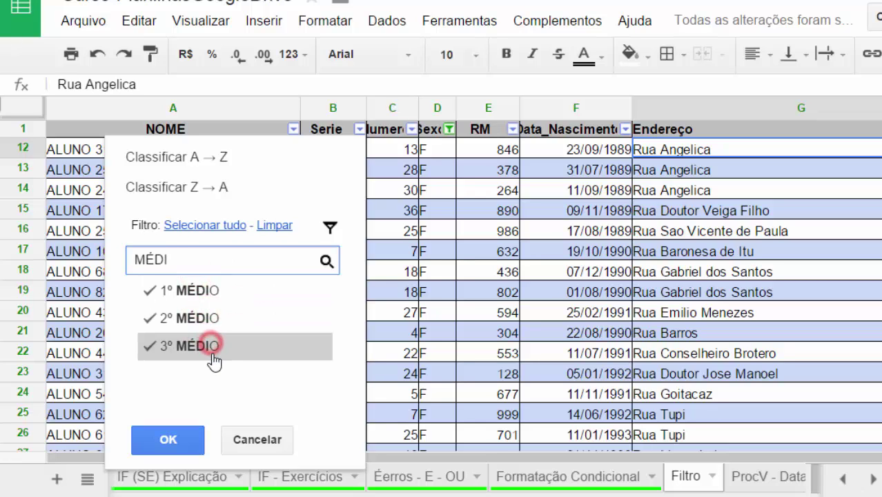
{"action": "left_click", "coordinate": [170, 441]}
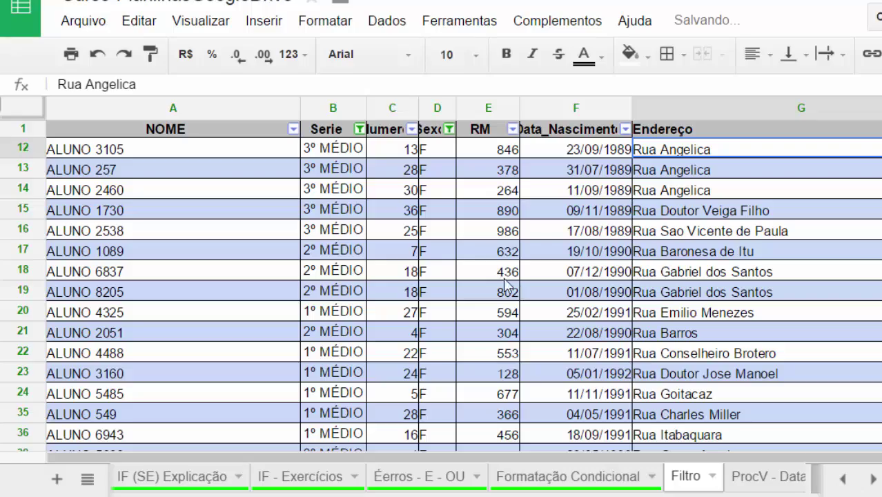
- Clear all values in the Endereço column's filter and restrict it to Rua Cidade da Paz only
{"action": "scroll", "coordinate": [377, 311], "scroll_direction": "down", "scroll_amount": 15}
{"action": "scroll", "coordinate": [378, 316], "scroll_direction": "up", "scroll_amount": 15}
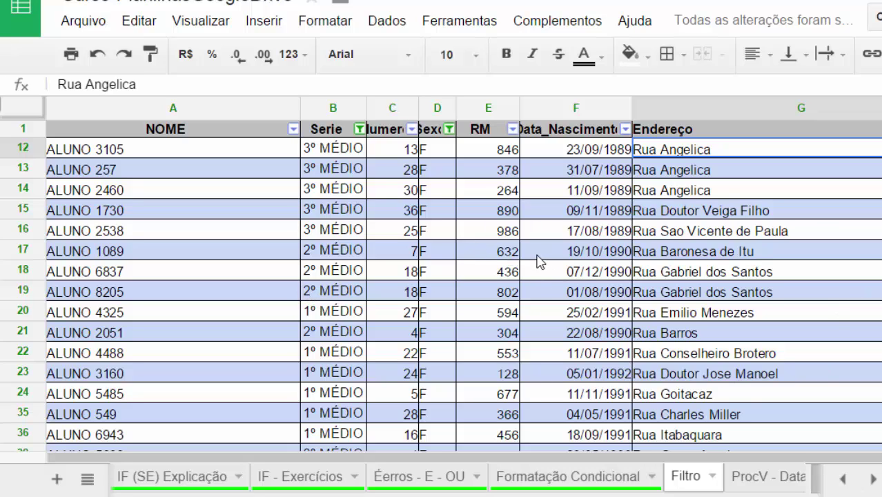
{"action": "key", "text": "Down"}
{"action": "key", "text": "Down"}
{"action": "key", "text": "Home"}
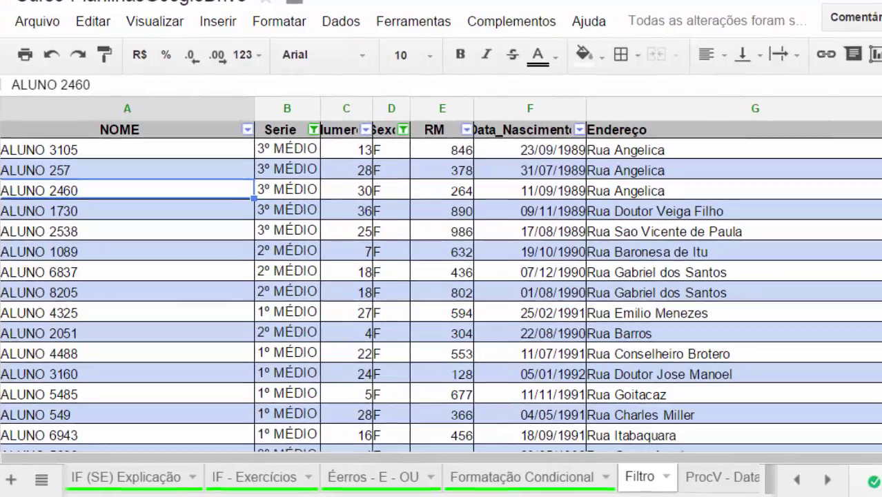
{"action": "left_click", "coordinate": [800, 132]}
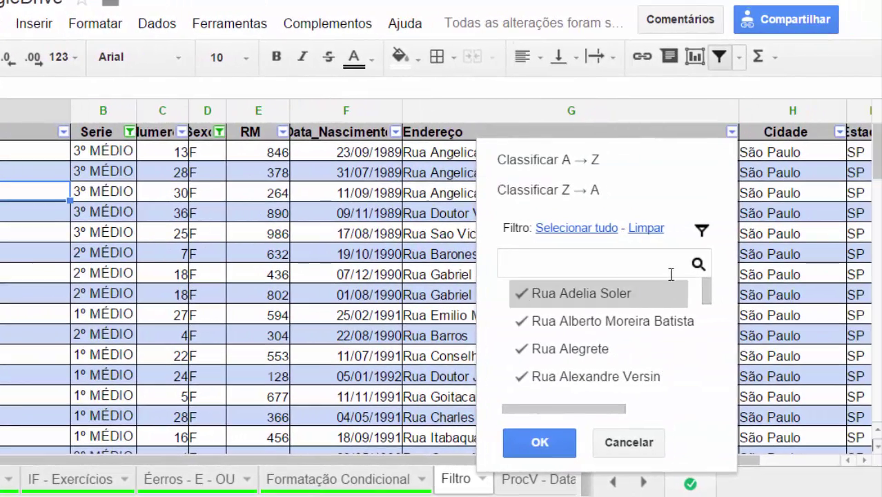
{"action": "left_click", "coordinate": [652, 228]}
{"action": "scroll", "coordinate": [714, 370], "scroll_direction": "down", "scroll_amount": 8}
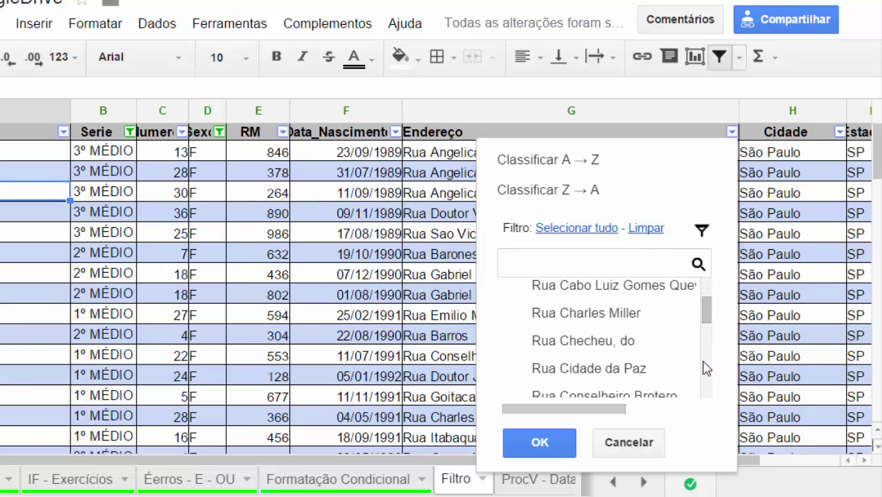
{"action": "left_click", "coordinate": [636, 370]}
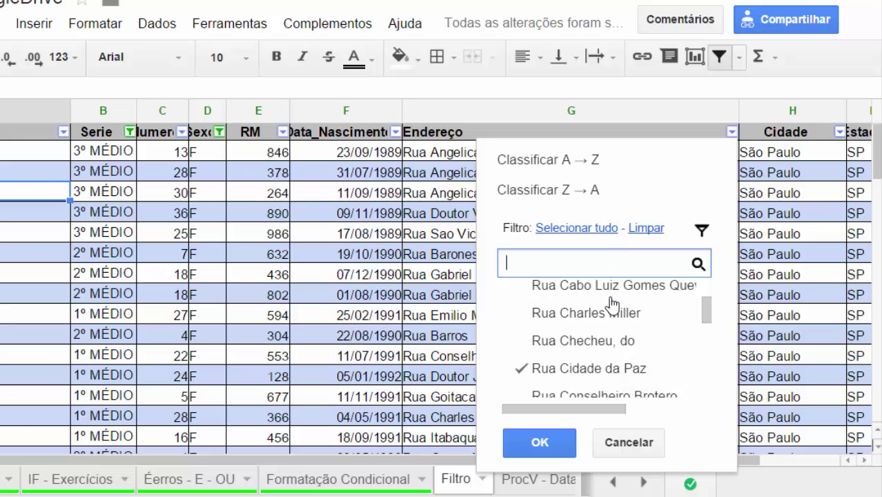
{"action": "left_click", "coordinate": [549, 447]}
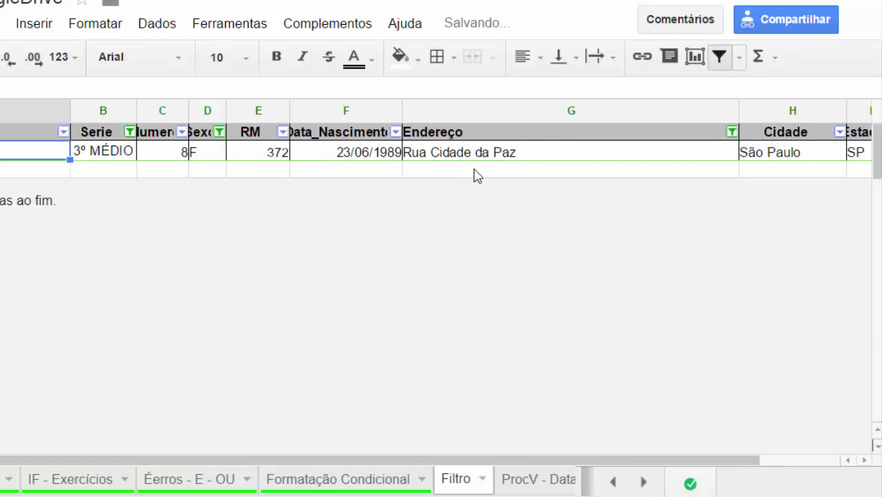